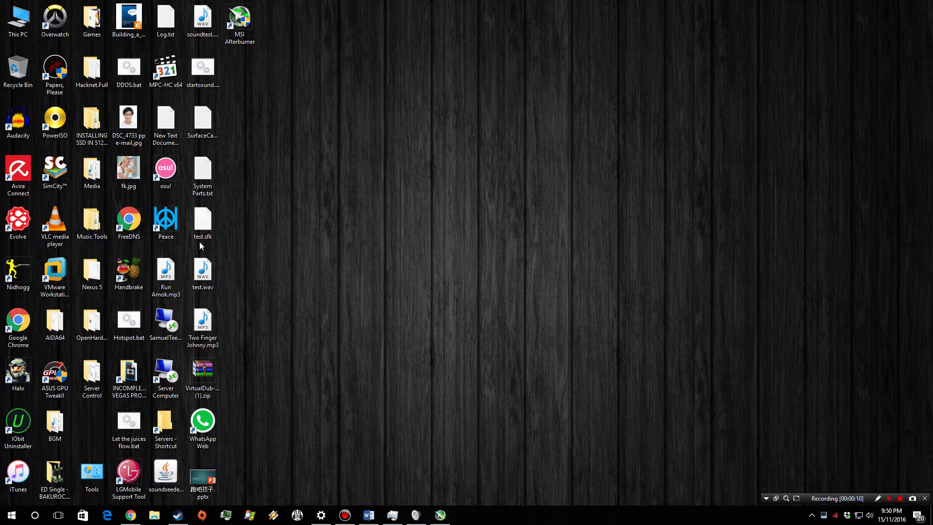
- Read the How-To Geek article's introduction and requirements for creating a Windows To Go USB drive
key("alt+Tab")
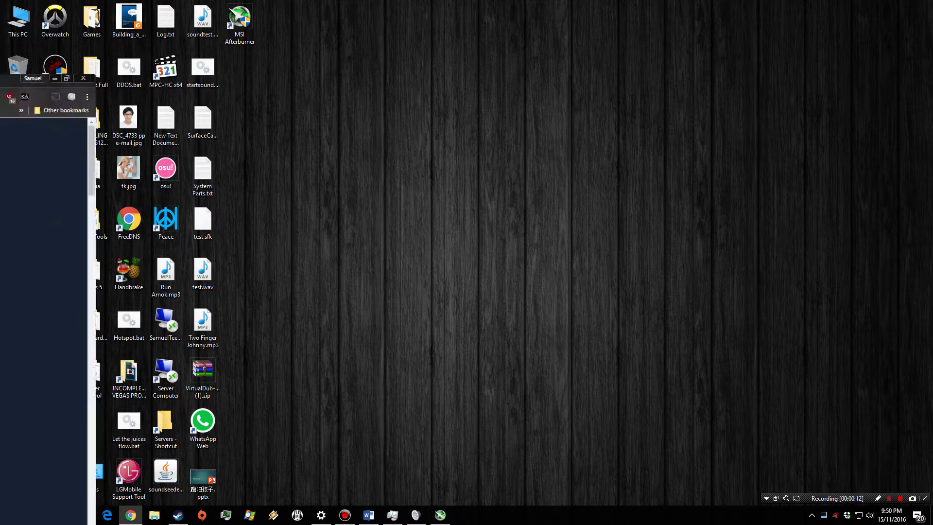
scroll(165, 191, "down", 3)
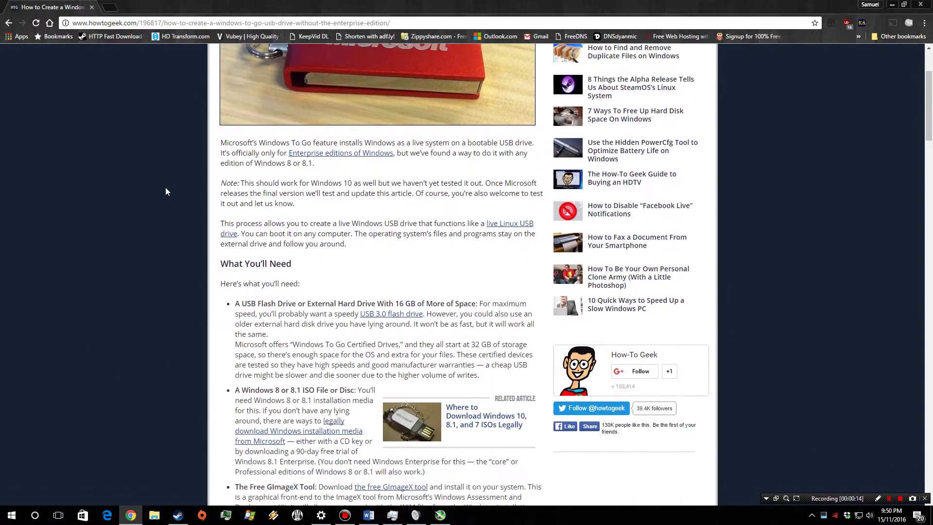
scroll(166, 191, "up", 2)
scroll(179, 199, "up", 1)
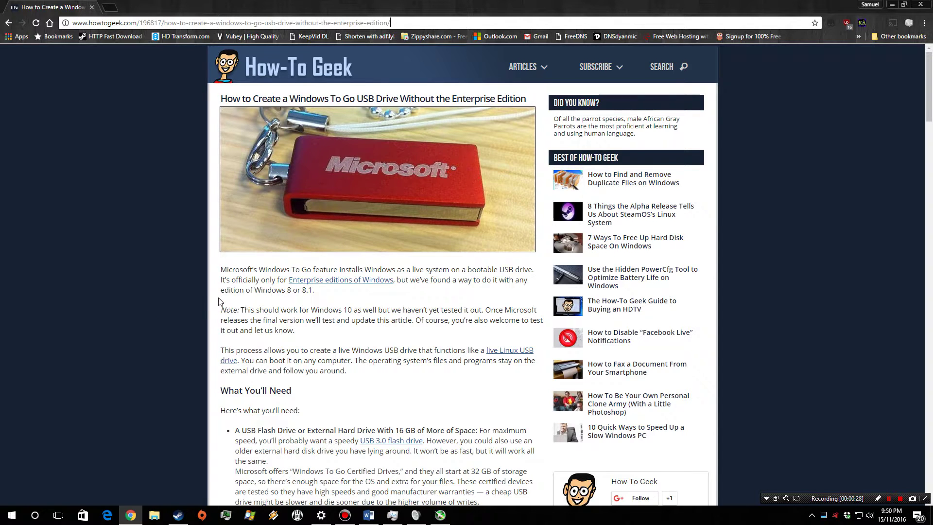
scroll(104, 230, "down", 2)
scroll(104, 231, "down", 6)
scroll(175, 223, "up", 8)
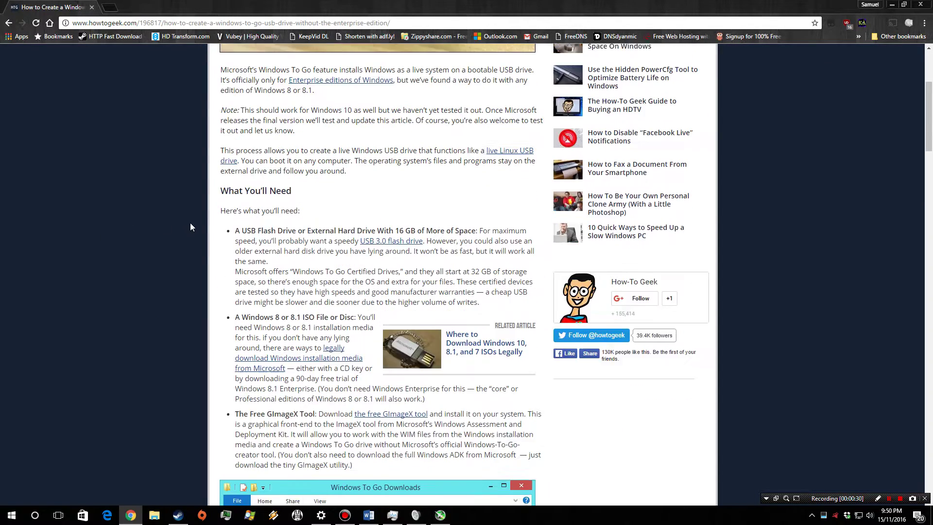
- Search the web for the media creation tool in a new tab and open Microsoft's Download Windows 10 page
left_click(110, 6)
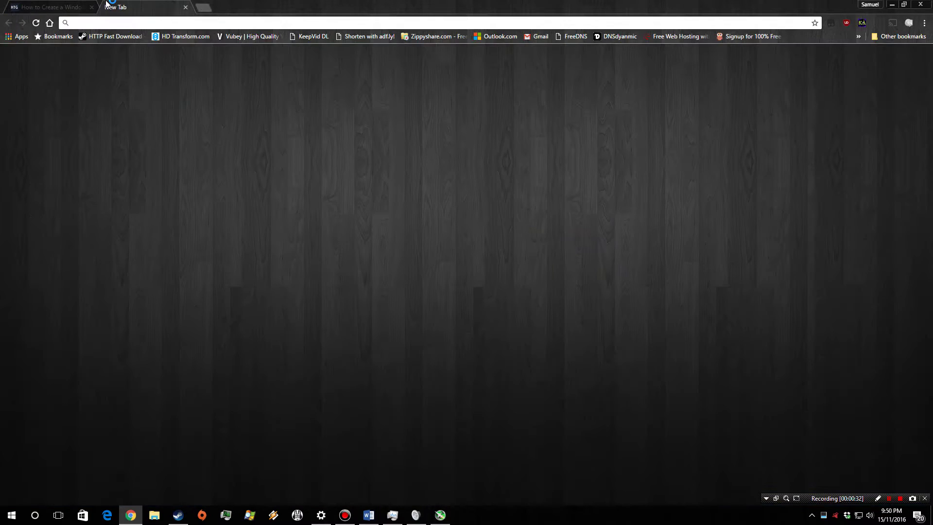
type("mei")
type("da cre")
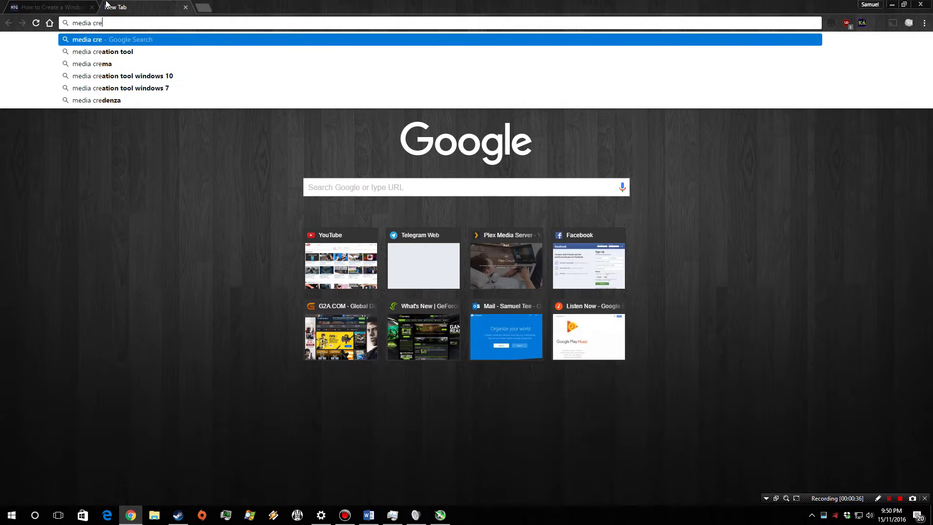
key("Return")
left_click(142, 134)
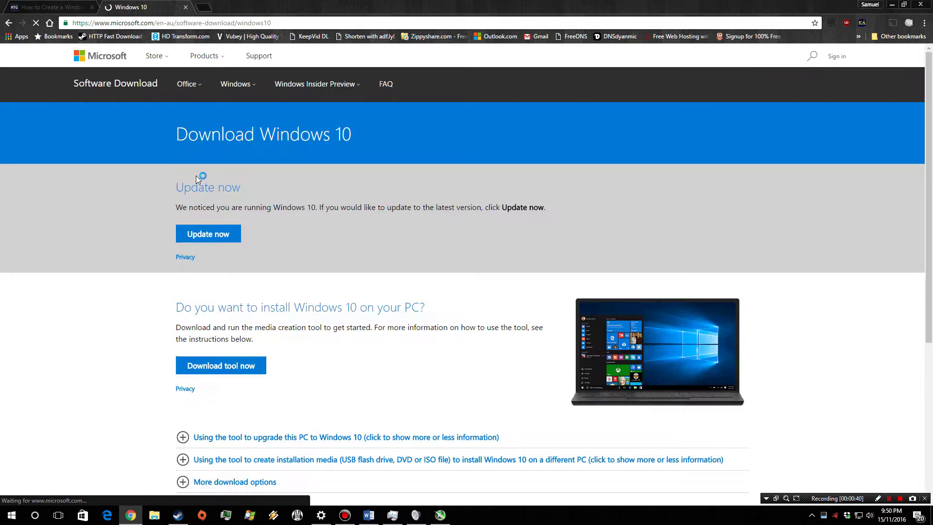
- Download the media creation tool with the download type set to open the file, and launch it
left_click(250, 364)
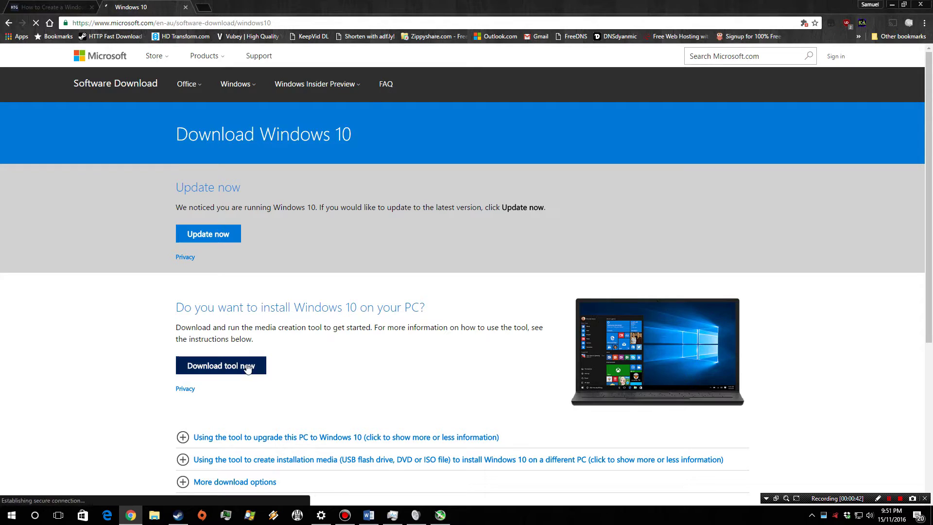
left_click(496, 218)
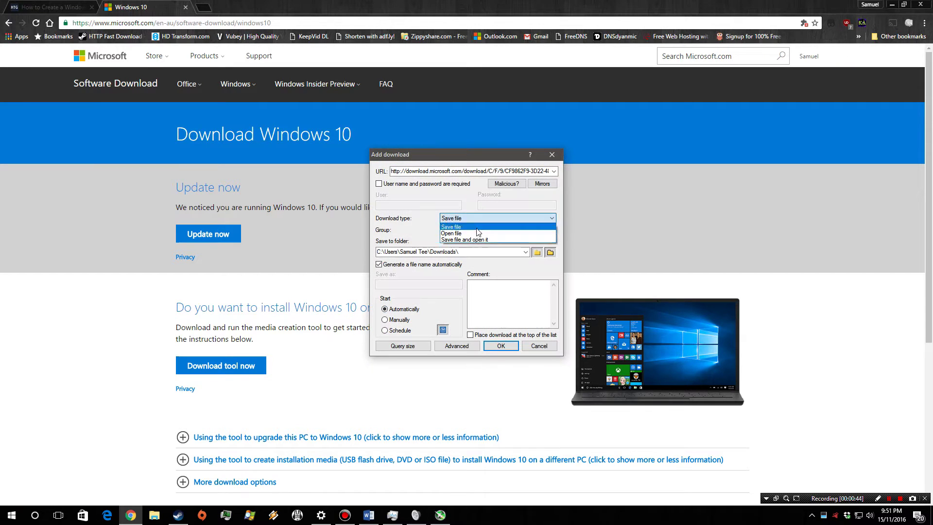
left_click(487, 229)
left_click(500, 345)
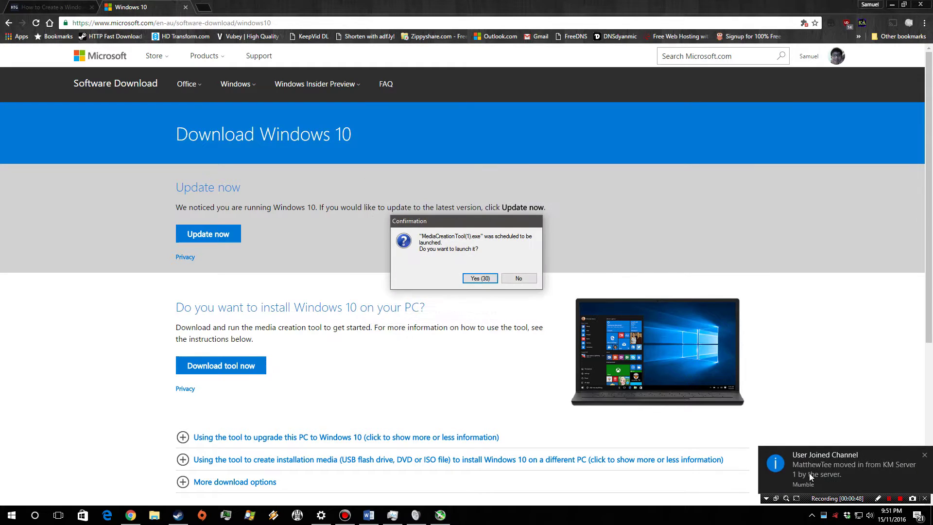
left_click(486, 280)
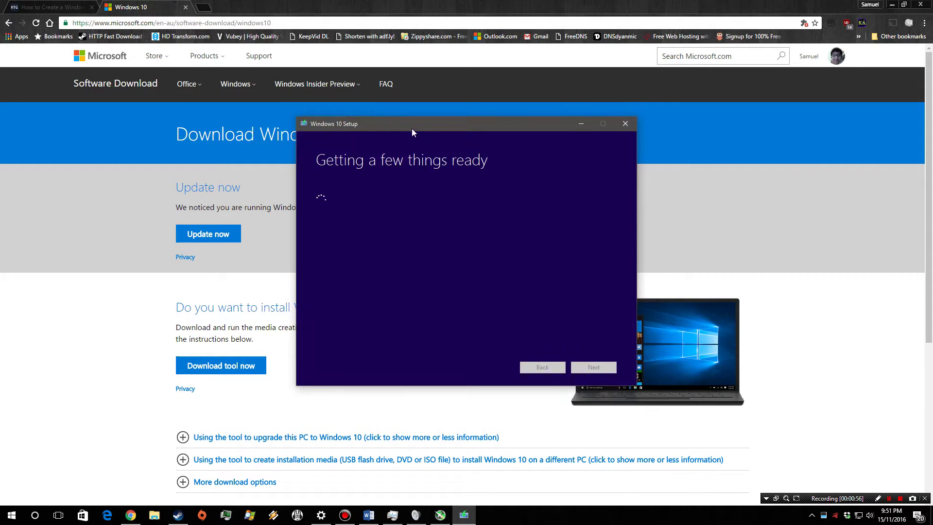
- Accept the license terms in Windows 10 Setup and choose to create installation media for another PC
mouse_move(412, 128)
left_mouse_down()
mouse_move(413, 104)
mouse_move(407, 138)
left_mouse_up()
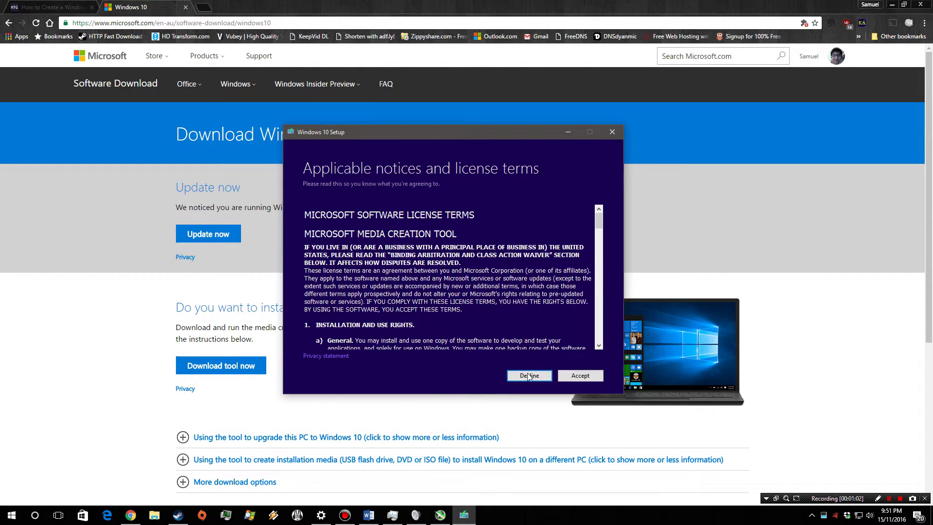
left_click(564, 379)
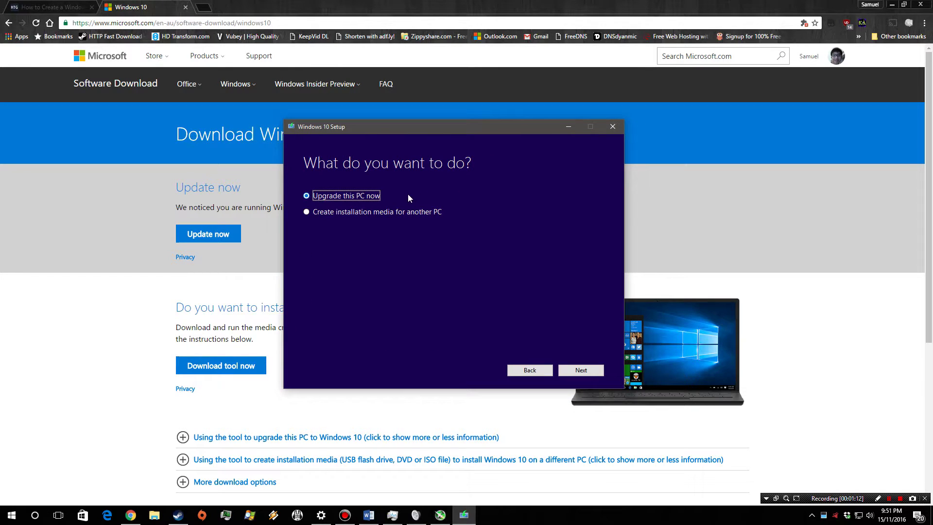
left_click(375, 214)
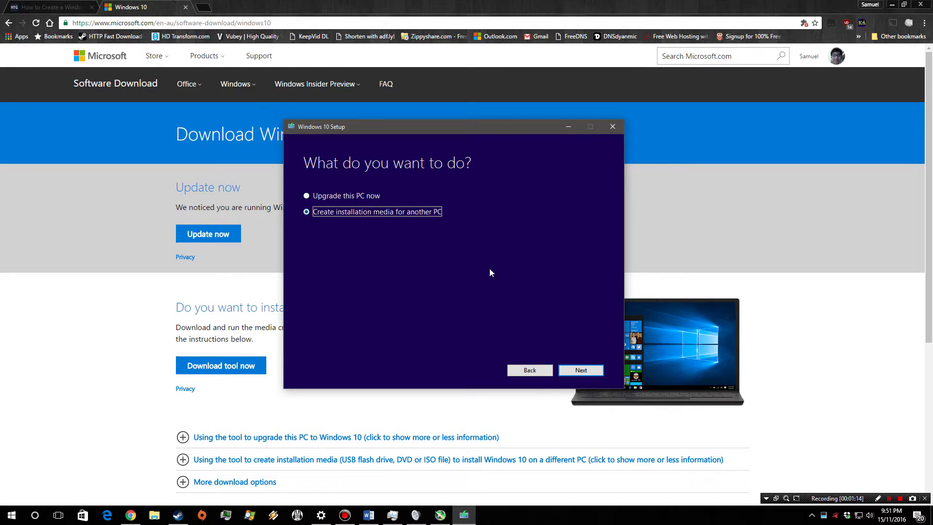
left_click(584, 371)
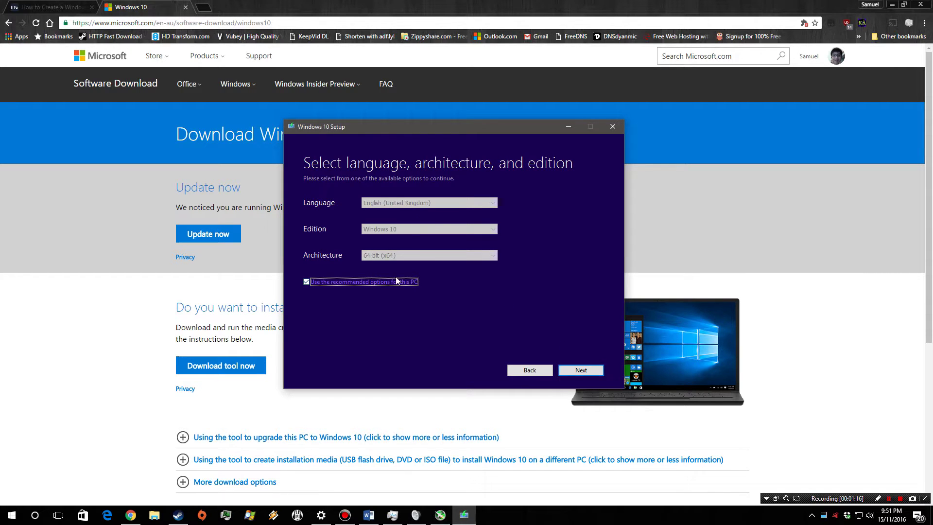
- Turn off the recommended options, set the language to English (United States), and accept the Windows 10 edition with 64-bit (x64) architecture
left_click(378, 276)
left_click(427, 203)
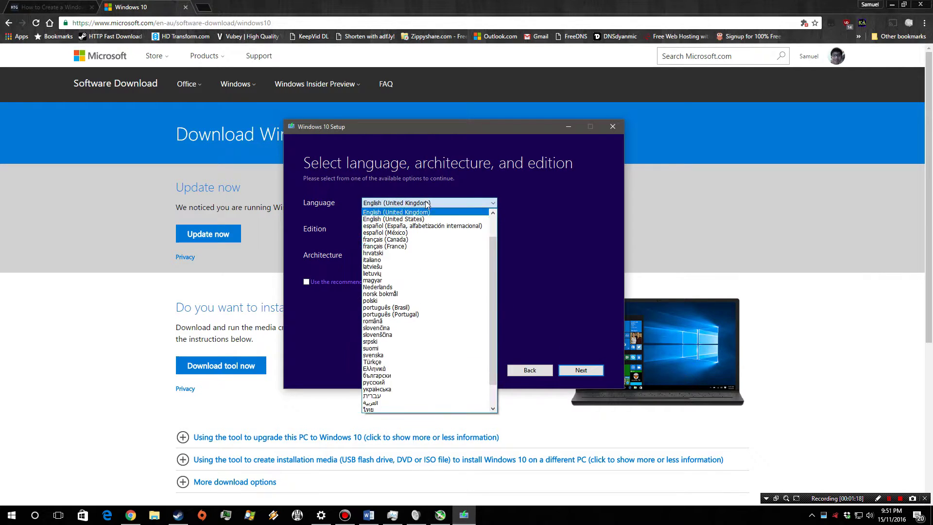
scroll(426, 263, "up", 1)
left_click(423, 240)
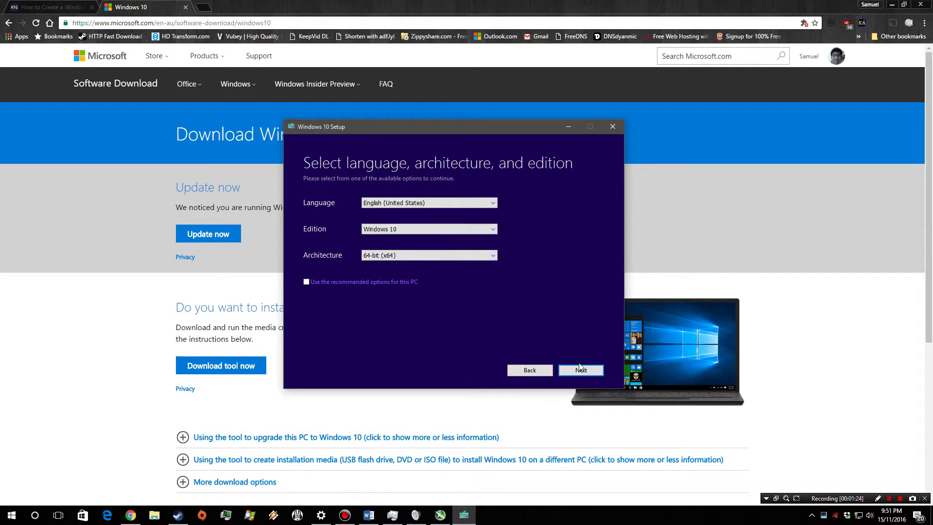
left_click(458, 229)
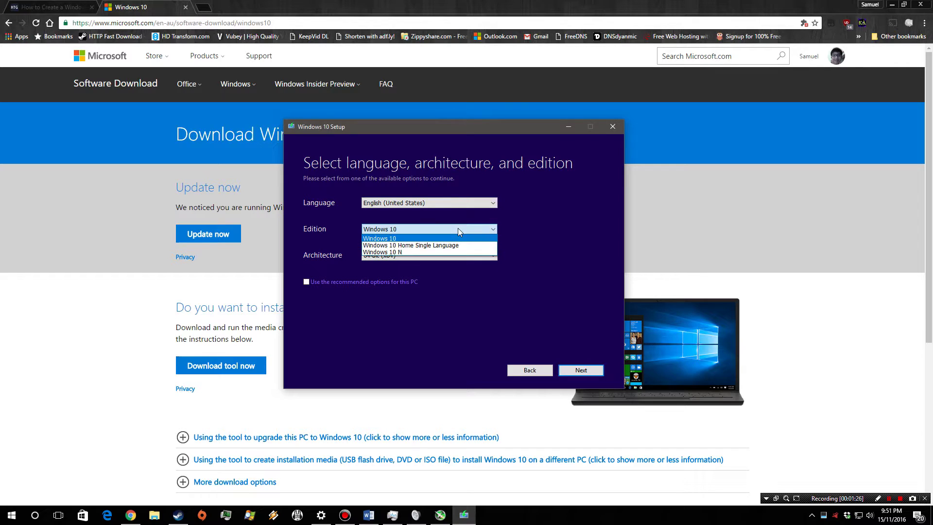
left_click(458, 229)
left_click(588, 372)
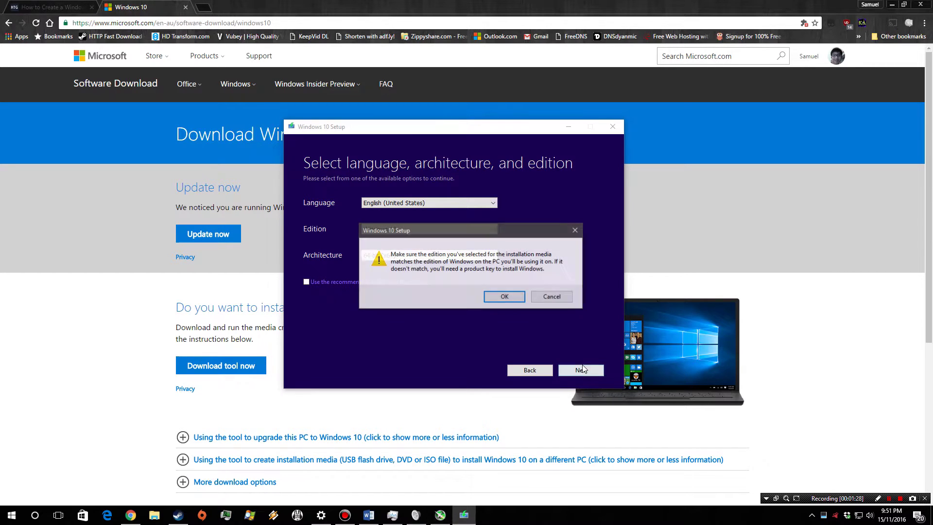
left_click(495, 299)
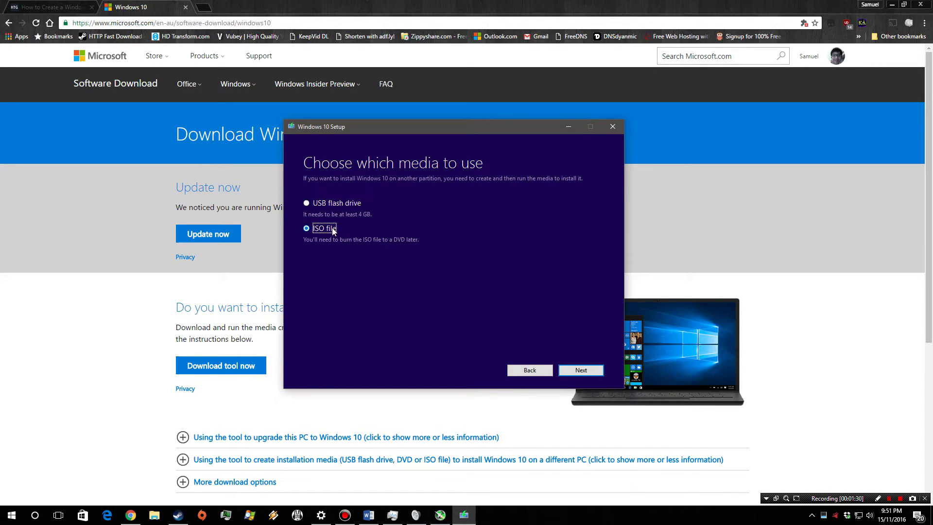
- Create the installation media as an ISO file saved as Windows.iso on the Desktop, and finish the setup
left_click(590, 373)
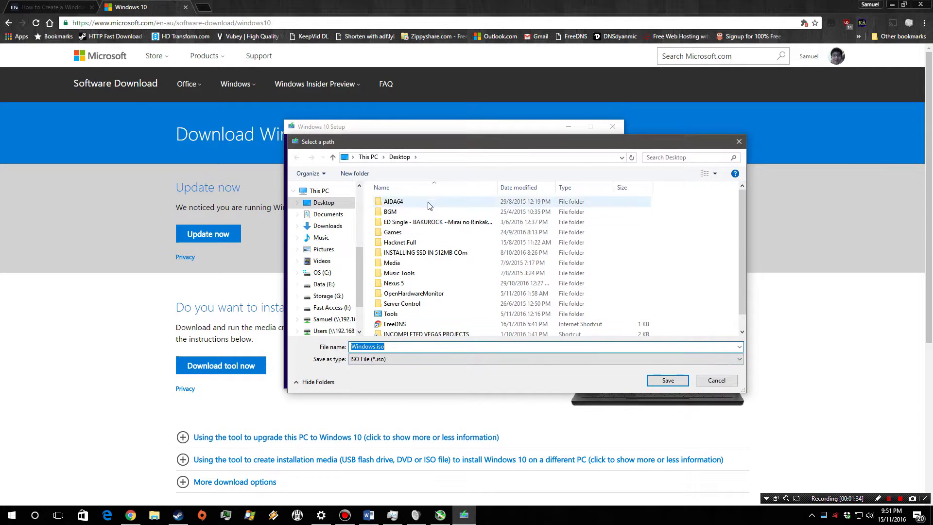
left_click(668, 380)
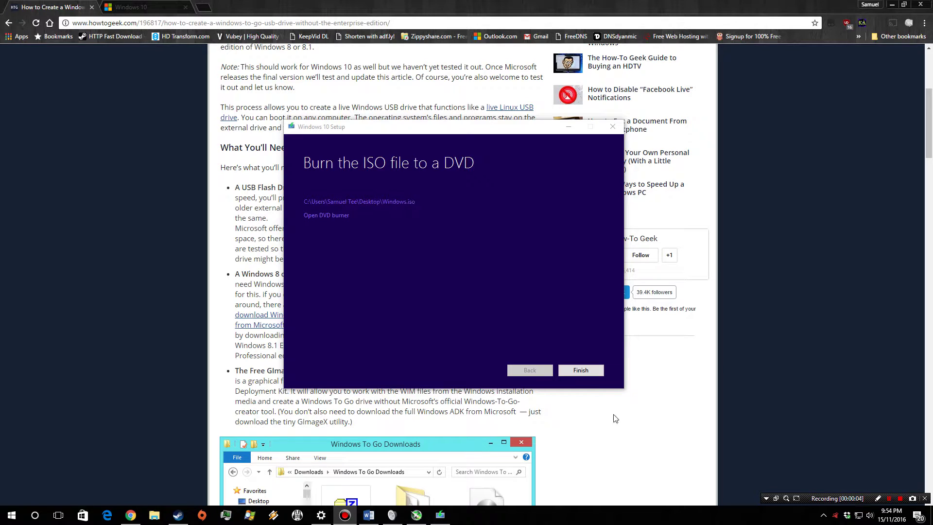
left_click(575, 373)
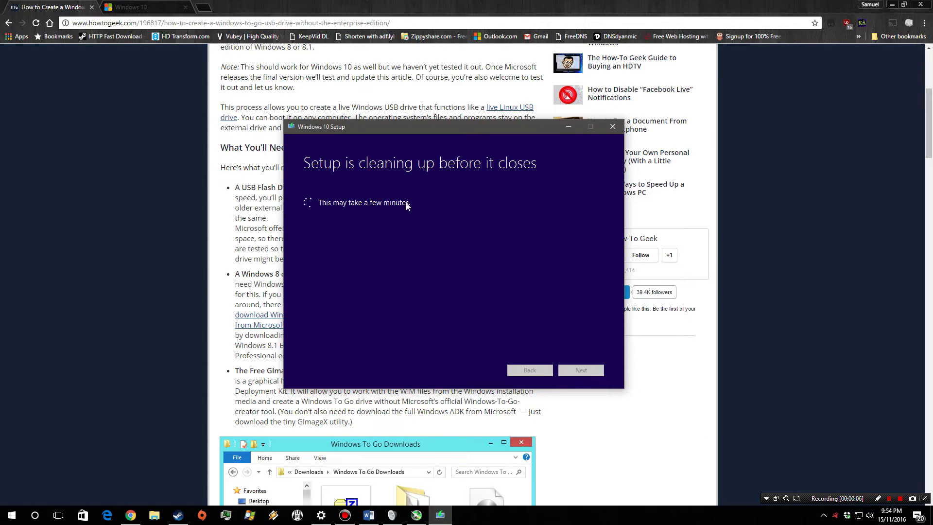
- Show the desktop and move Windows.iso to an empty area away from the other icons
key("super+d")
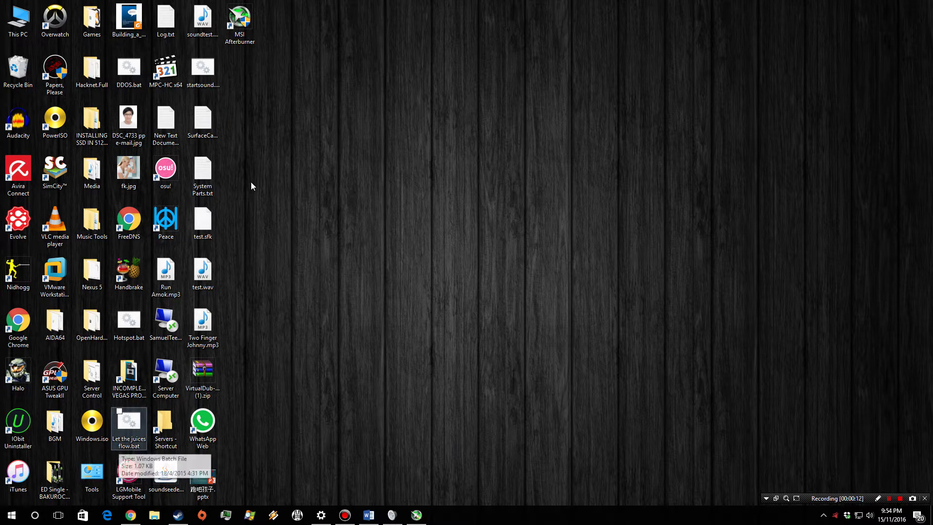
left_click_drag(92, 421, 424, 170)
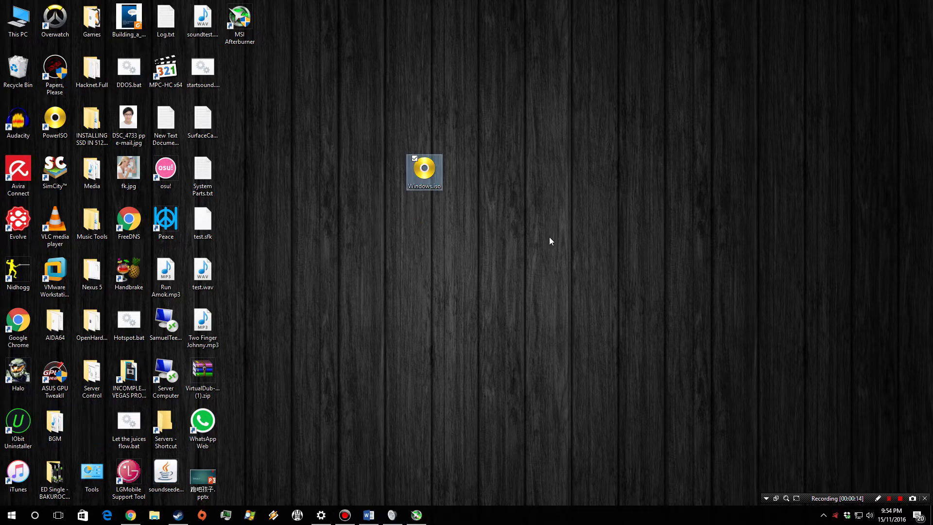
left_click_drag(533, 292, 401, 108)
left_click_drag(403, 231, 536, 91)
- Mount Windows.iso as a DVD drive and place its folder window clear of the desktop icons
right_click(422, 172)
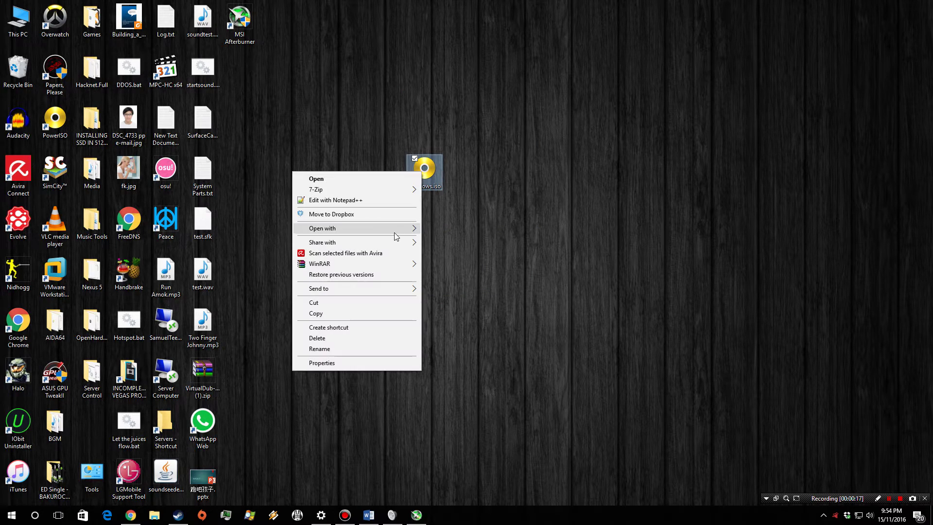
mouse_move(396, 236)
left_click(263, 240)
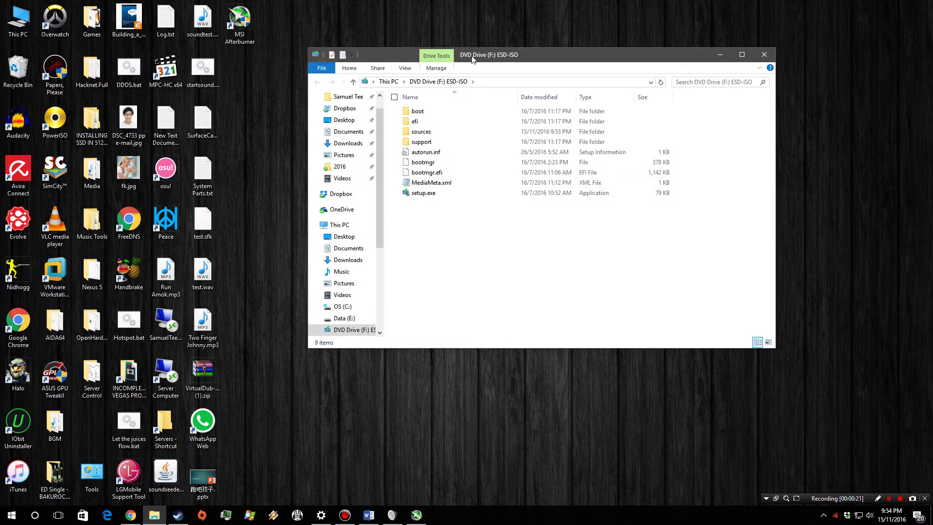
left_click_drag(471, 57, 561, 92)
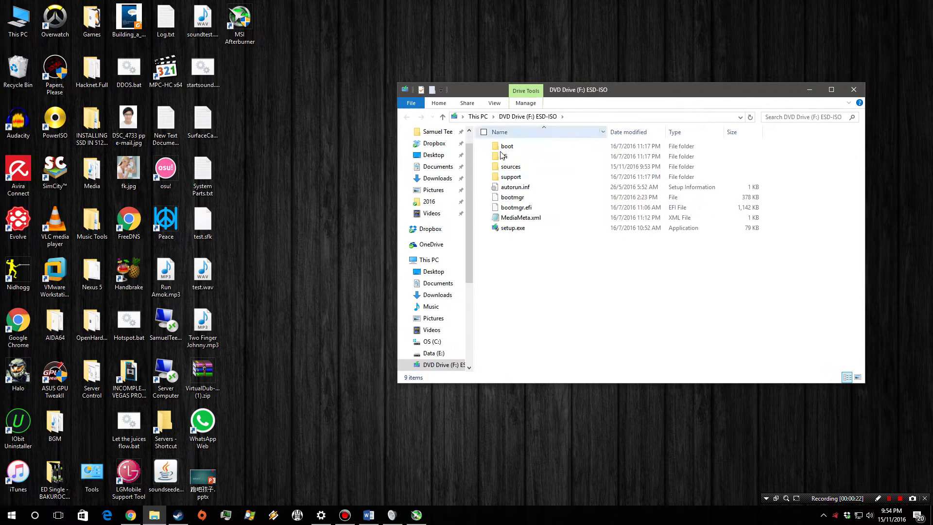
- Open the sources folder on the mounted drive, then locate and select install.esd
double_click(538, 168)
scroll(555, 224, "down", 3)
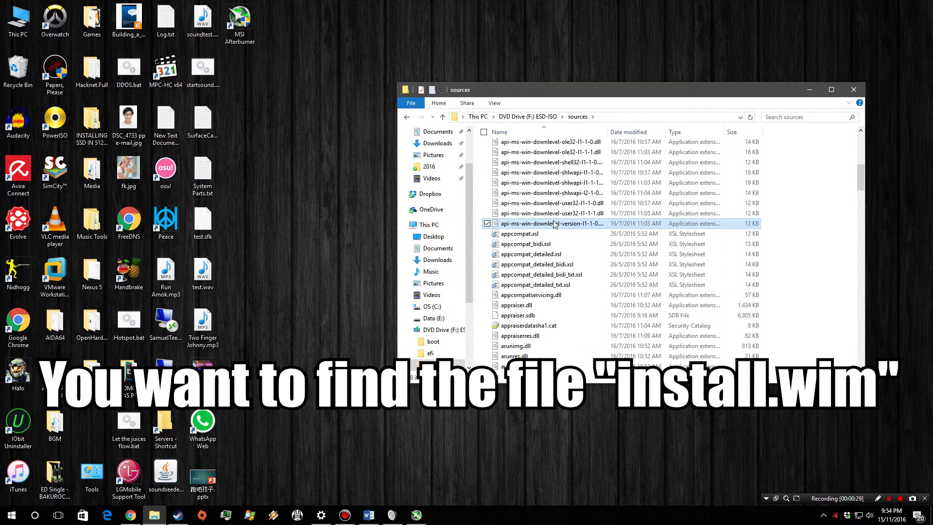
key("i")
scroll(559, 233, "up", 4)
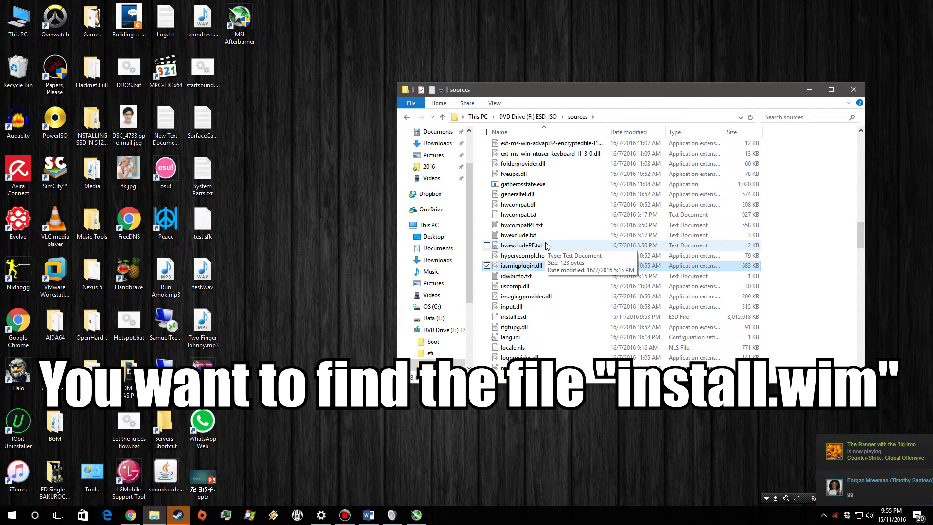
key("Down")
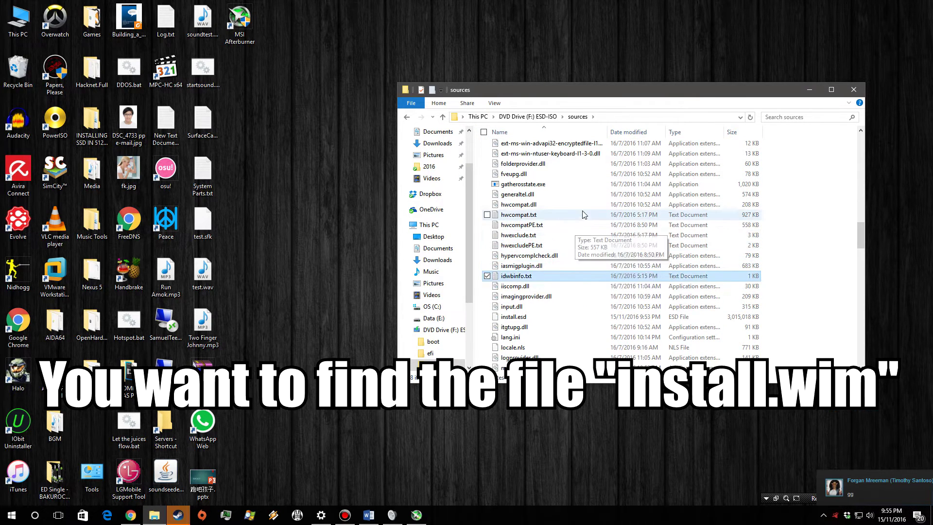
scroll(559, 233, "down", 3)
left_click(559, 235)
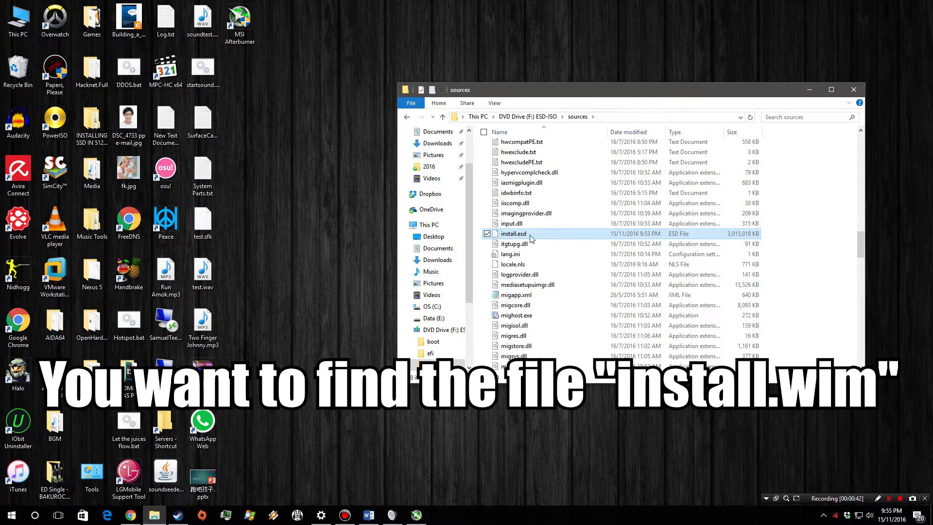
- Copy install.esd from the sources folder to the desktop
left_click_drag(532, 237, 345, 224)
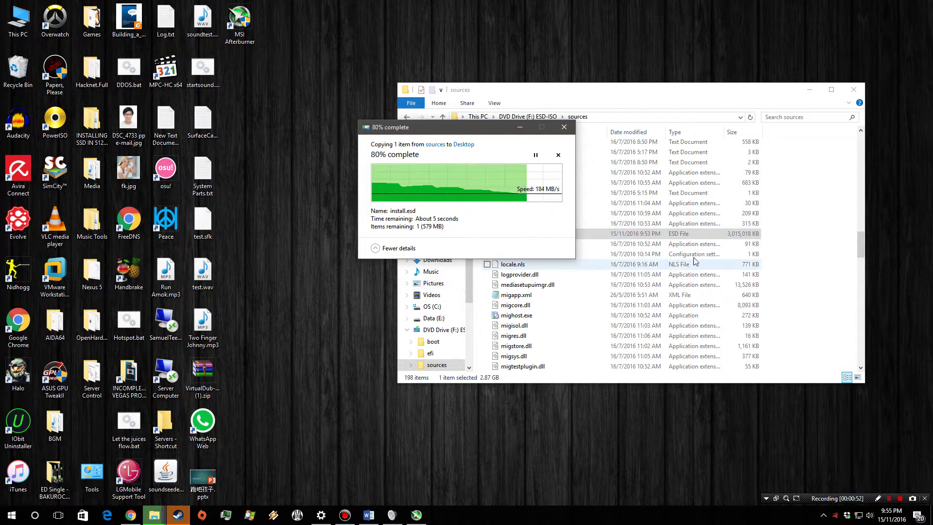
left_click(590, 252)
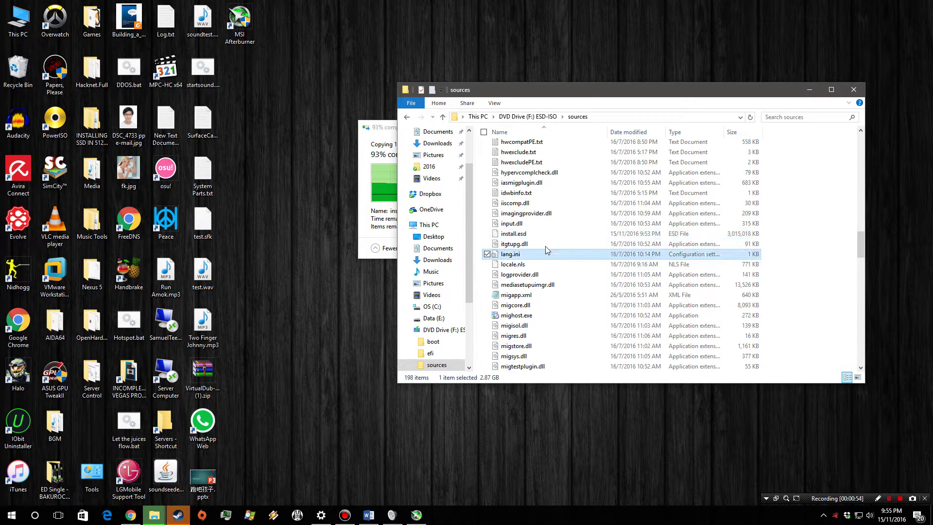
left_click(535, 234)
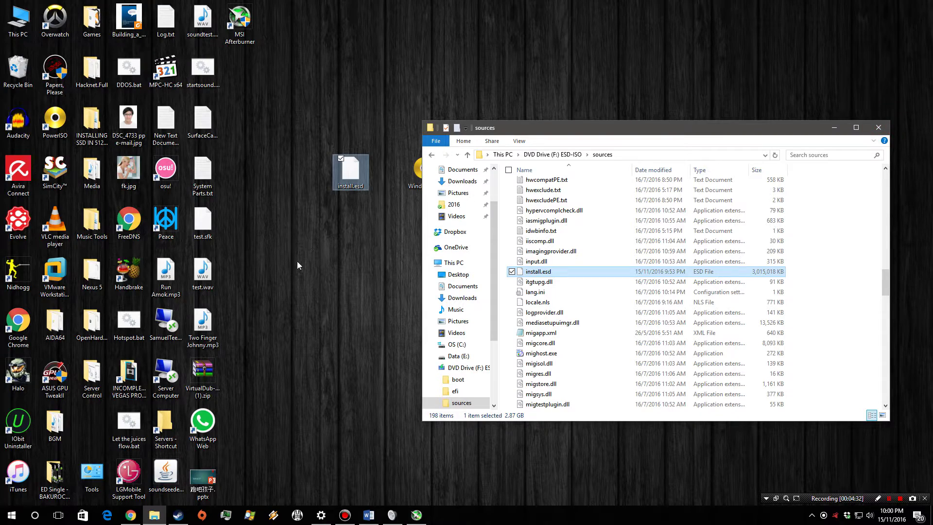
- Open the browser article on converting install.esd to install.wim, follow its tool link and start the in-browser download of ESD2WIM-WIM2ESD-v2.zip
left_click(132, 515)
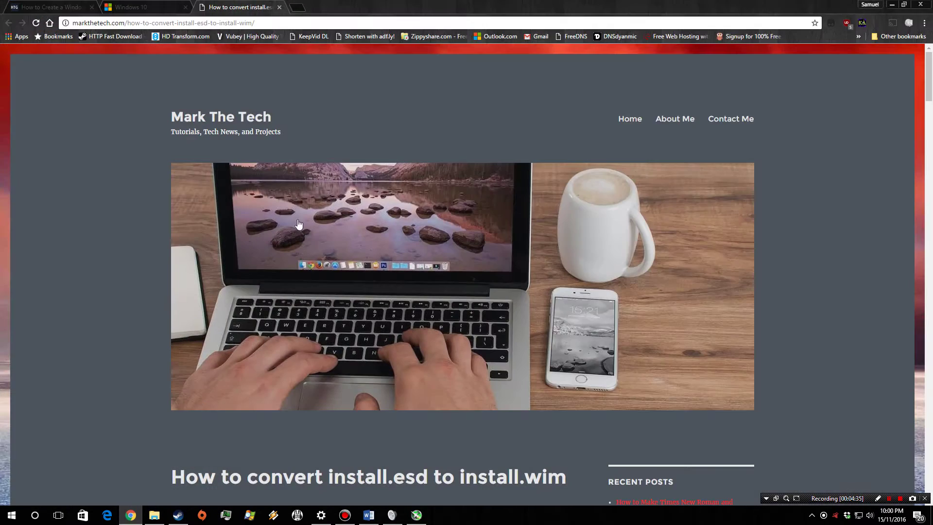
scroll(116, 185, "down", 6)
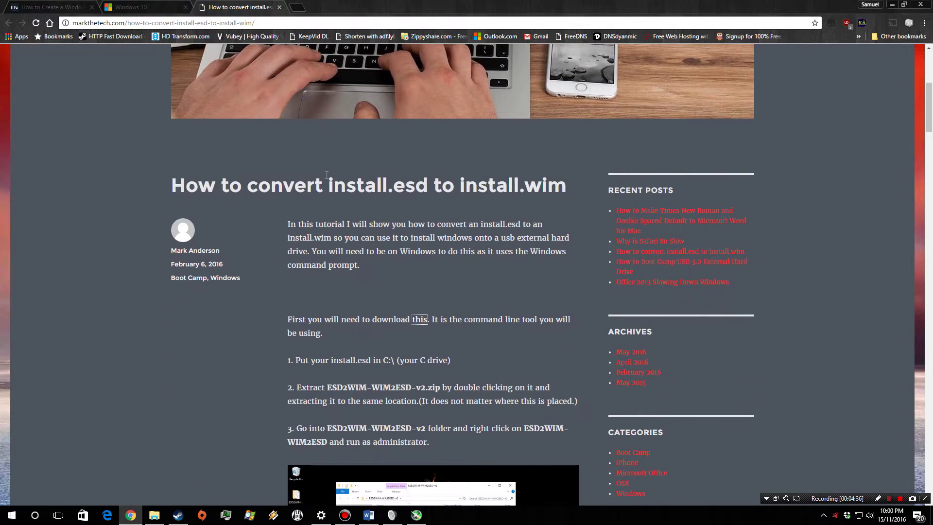
scroll(432, 270, "down", 1)
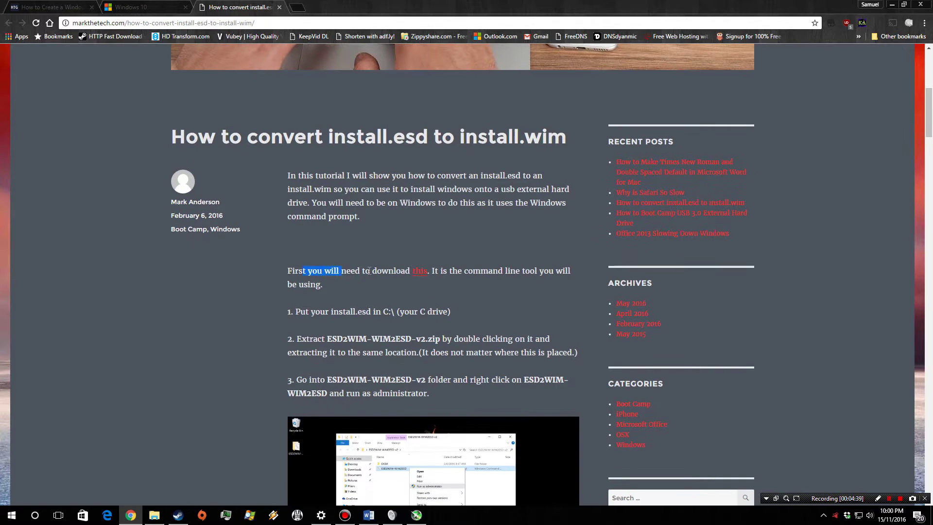
left_click_drag(370, 271, 421, 277)
left_click(419, 272)
scroll(438, 273, "down", 2)
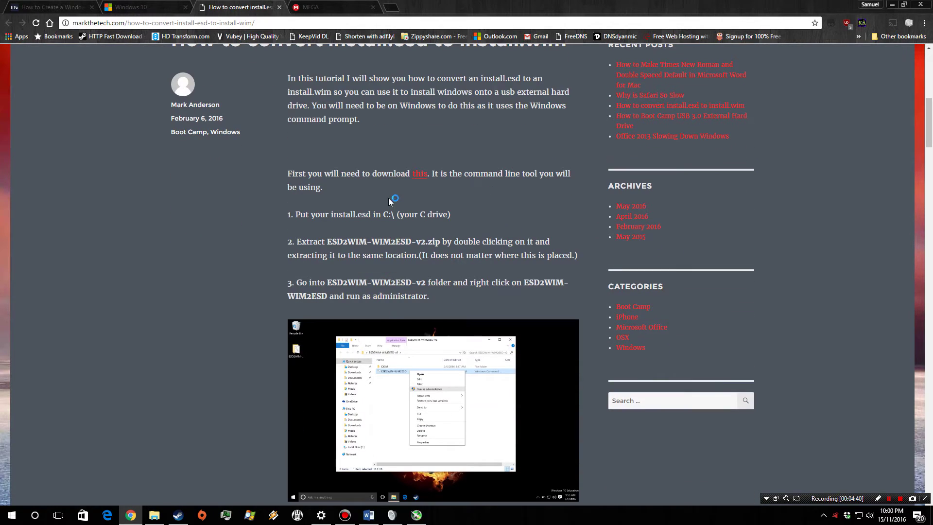
left_click(342, 6)
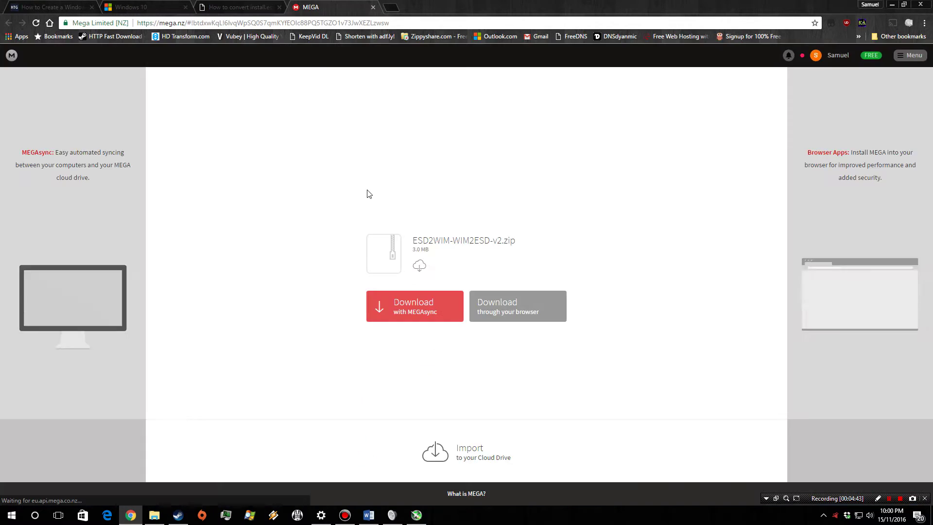
left_click(510, 314)
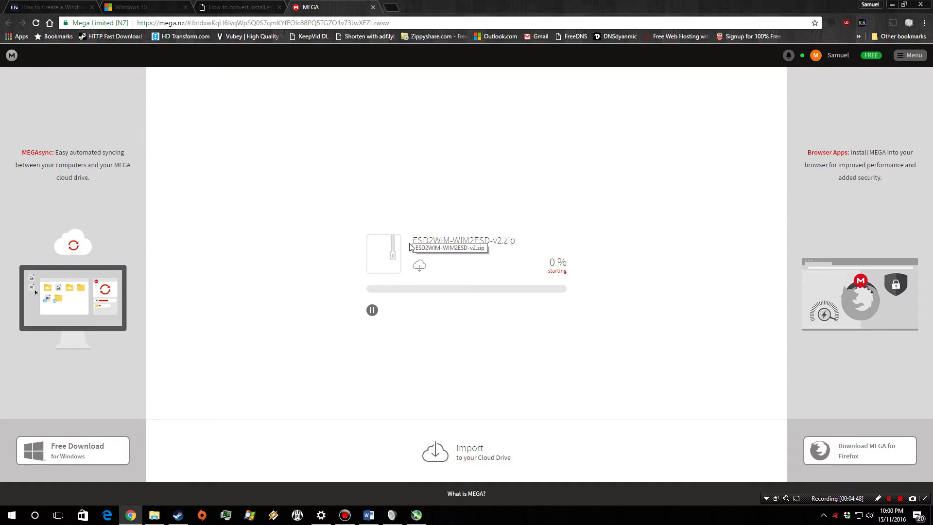
- Review the article's instructions for running the converter, entering the install.esd path and choosing an index
left_click(239, 6)
scroll(374, 283, "down", 4)
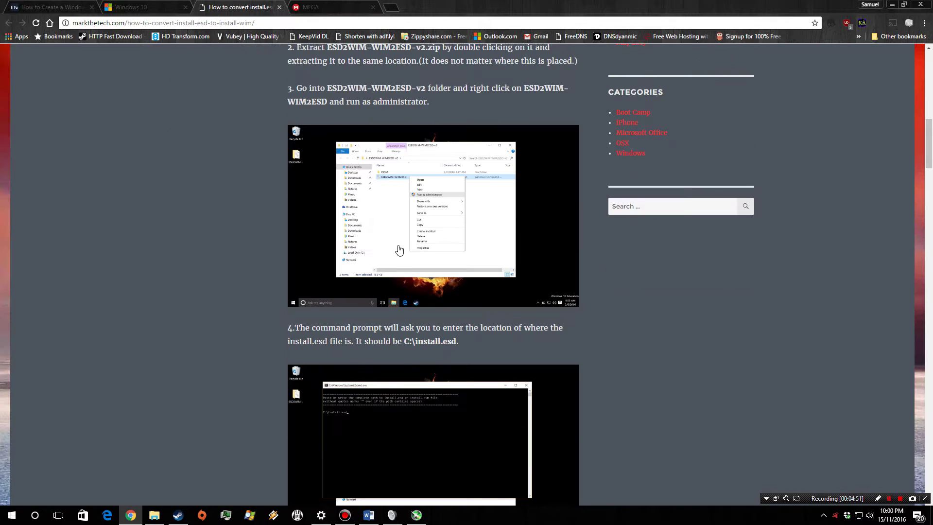
scroll(401, 245, "down", 3)
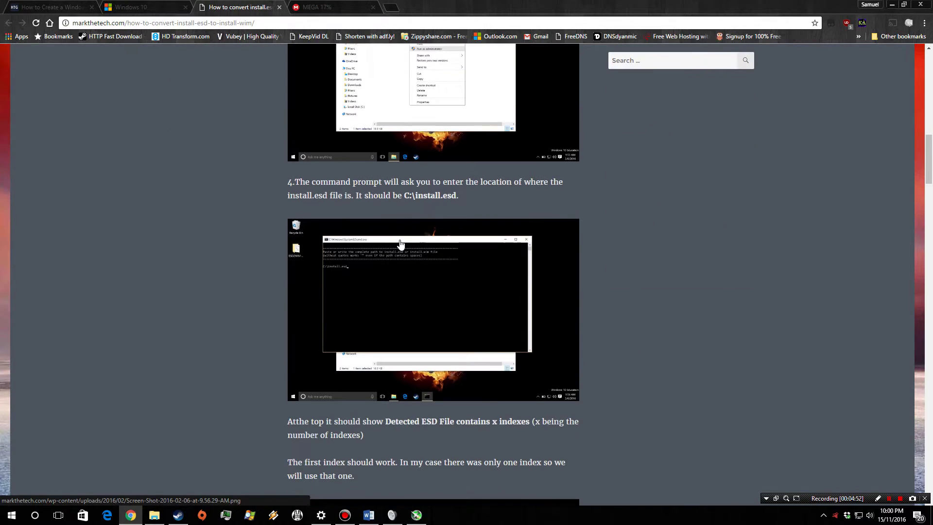
scroll(400, 242, "down", 4)
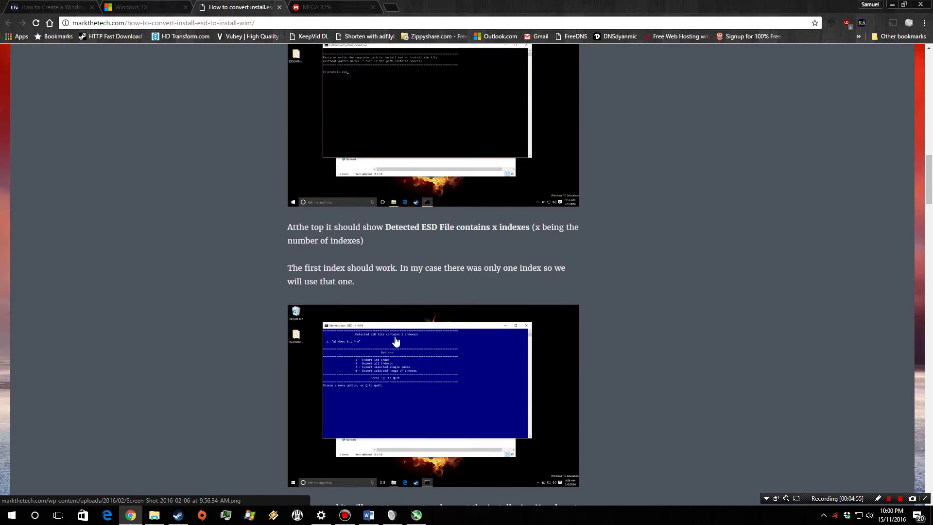
scroll(396, 342, "up", 3)
- Save the finished download as ESD2WIM-WIM2ESD-v2 (1).zip in Downloads and open the archive
key("ctrl+Tab")
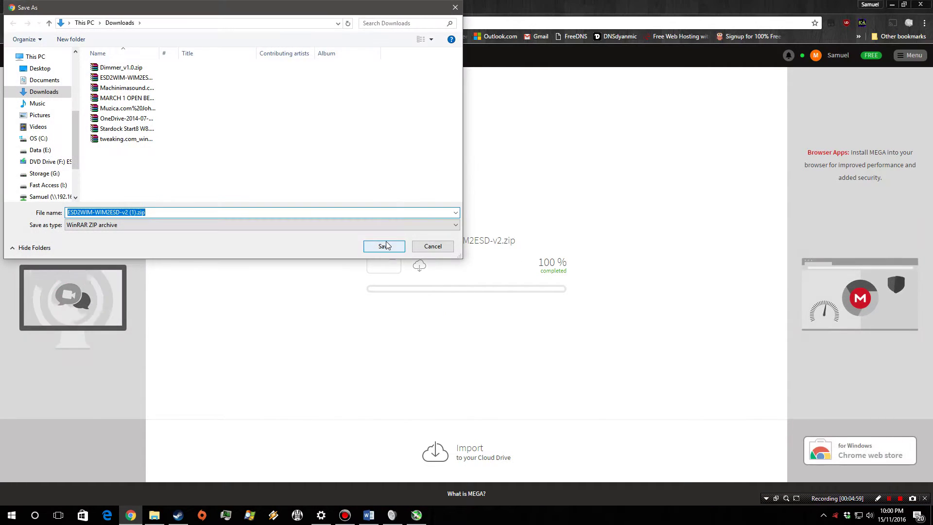
left_click(372, 243)
left_click(77, 487)
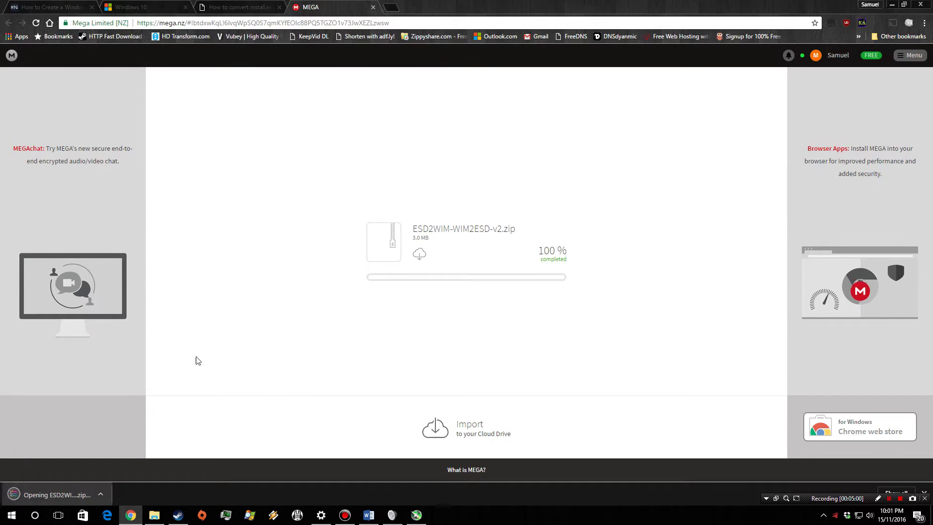
- Minimize the browser and extract the ESD2WIM-WIM2ESD-v2 folder from the archive to an empty area of the desktop
left_click(889, 4)
left_click(891, 3)
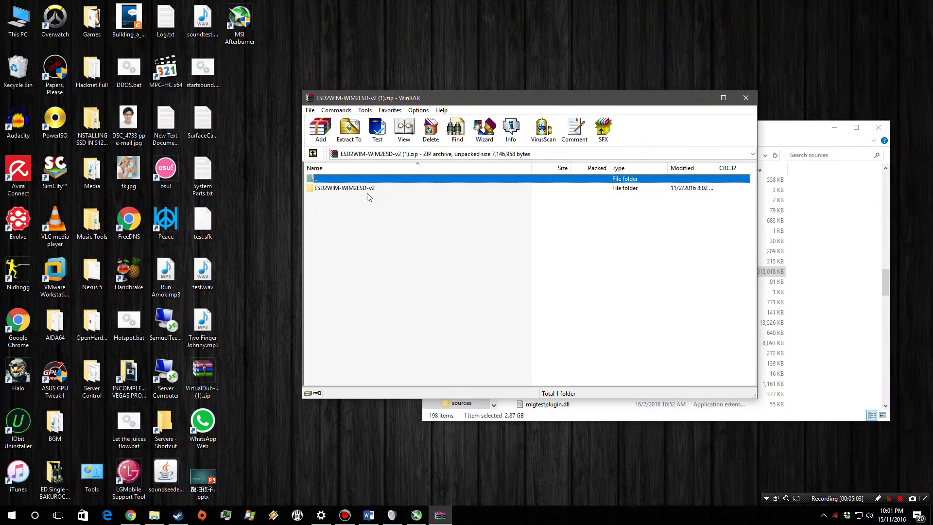
left_click_drag(344, 188, 392, 71)
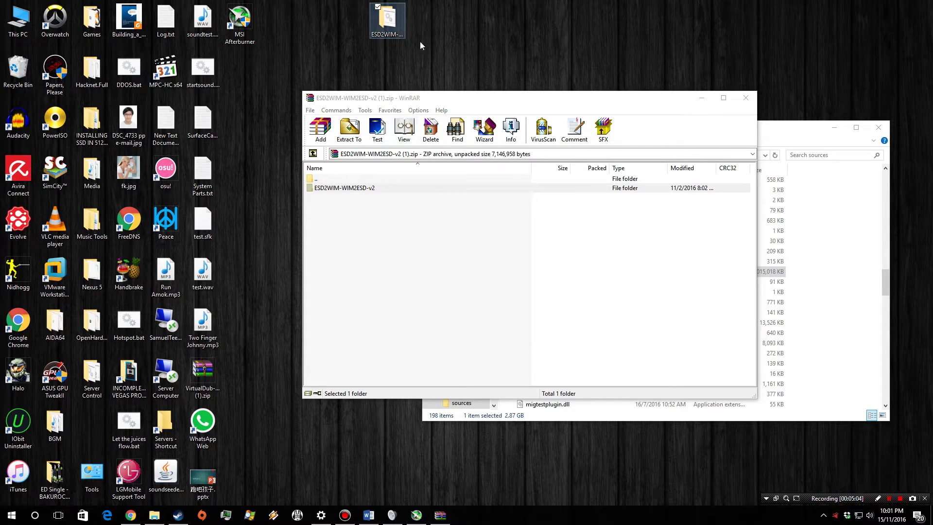
- Open the extracted ESD2WIM-WIM2ESD-v2 folder and move install.esd from the desktop into it, leaving Windows.iso on the desktop
double_click(388, 19)
left_click_drag(482, 101, 299, 91)
left_click(524, 91)
left_click_drag(575, 145, 622, 157)
left_click_drag(416, 170, 661, 162)
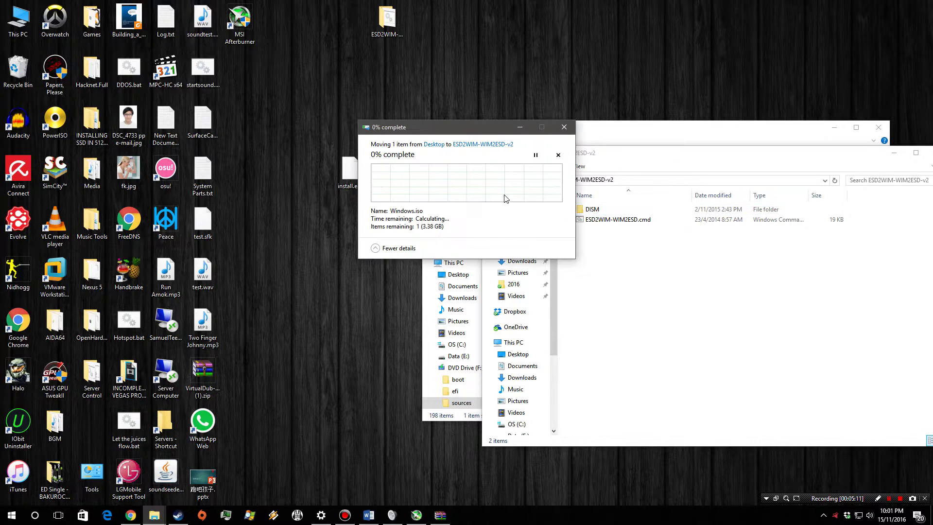
left_click(537, 206)
left_click_drag(350, 171, 595, 275)
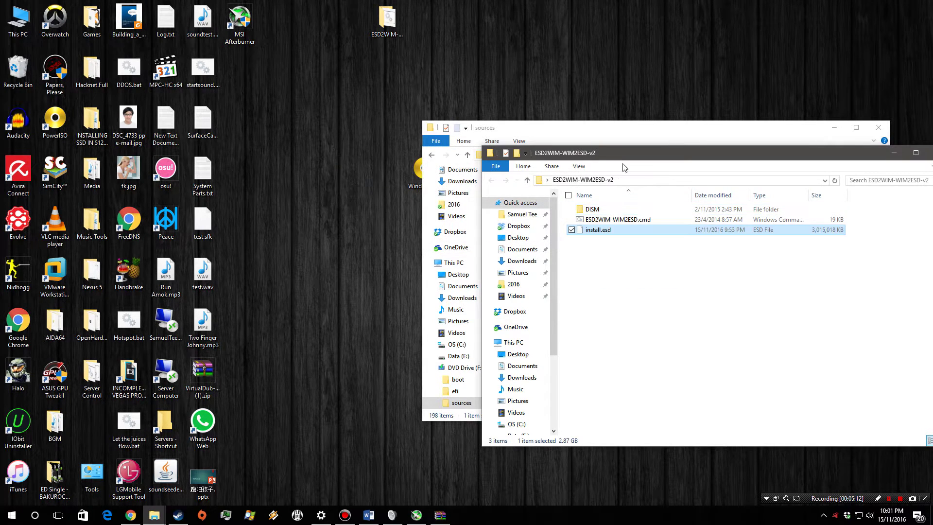
- Run ESD2WIM-WIM2ESD.cmd as administrator and move its console window clear of the folder's file list
left_click_drag(631, 152, 406, 108)
left_click(391, 182)
right_click(391, 183)
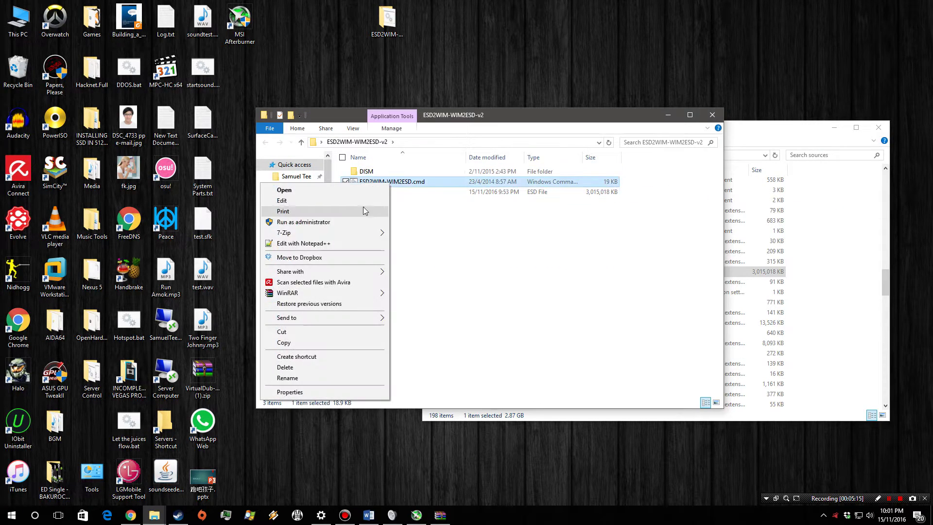
left_click(364, 206)
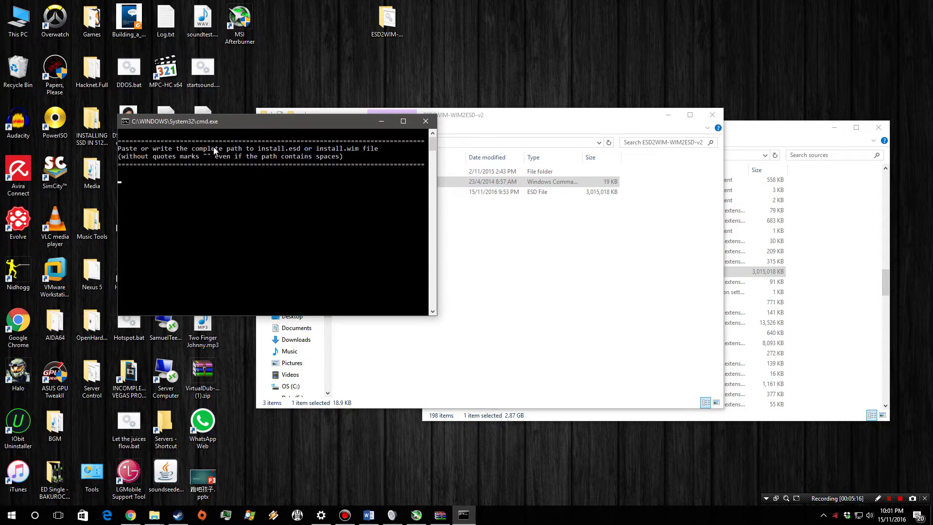
left_click_drag(298, 122, 205, 102)
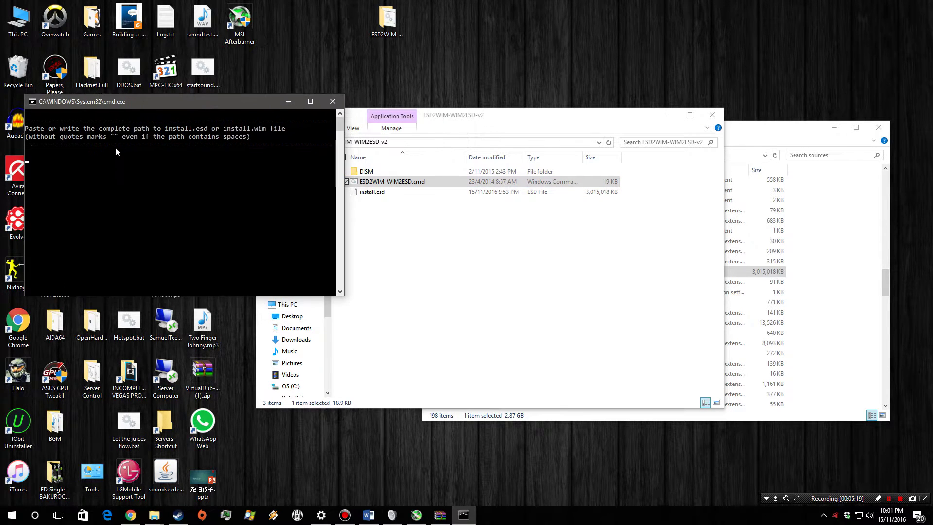
- Copy the ESD2WIM-WIM2ESD-v2 folder's full path into the console, append \install.esd and submit it
left_click(431, 247)
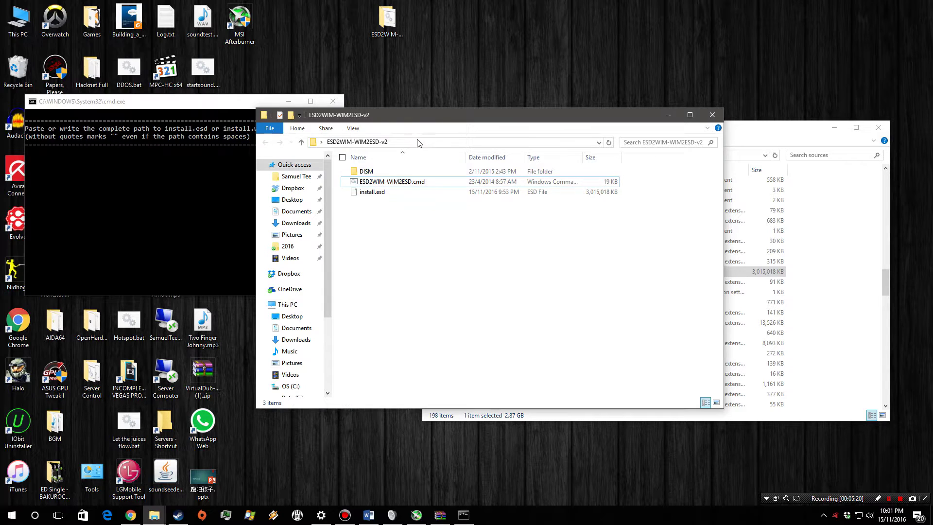
left_click(465, 143)
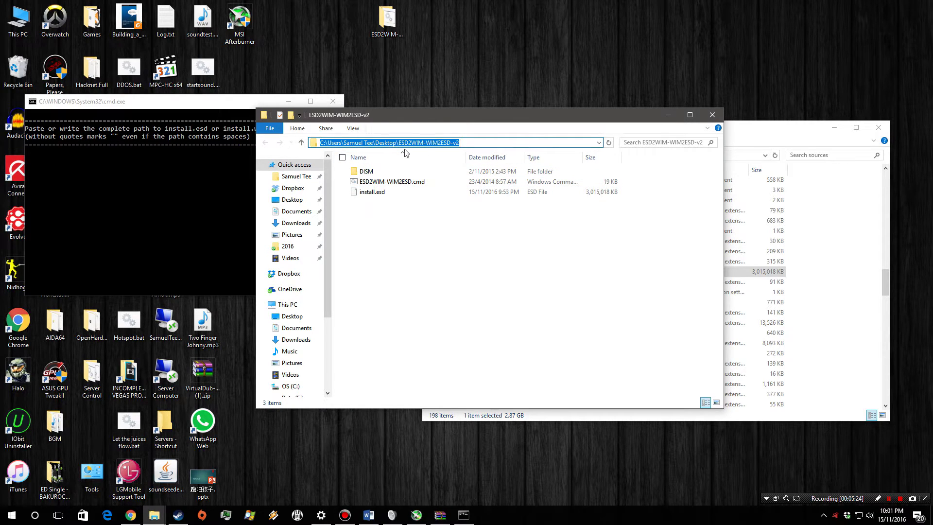
key("ctrl+c")
left_click(202, 177)
key("ctrl+v")
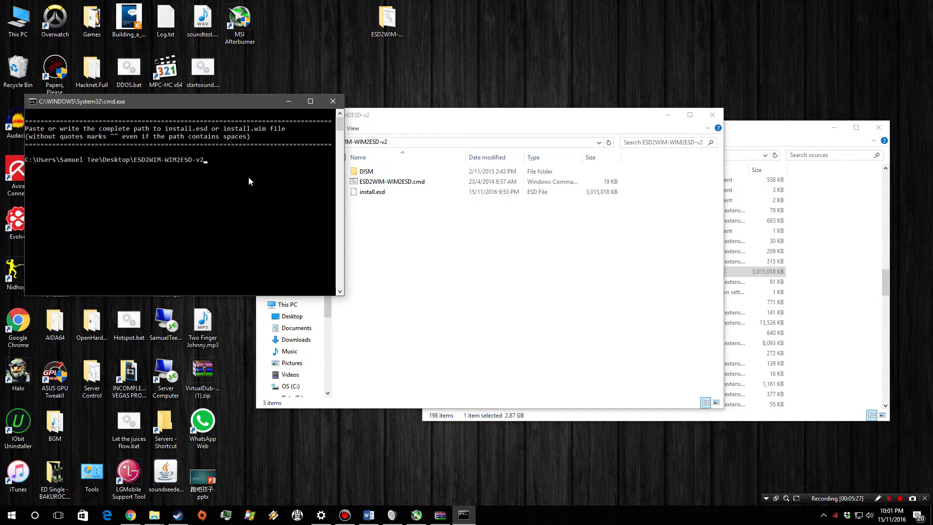
type("\\install.esd")
key("Return")
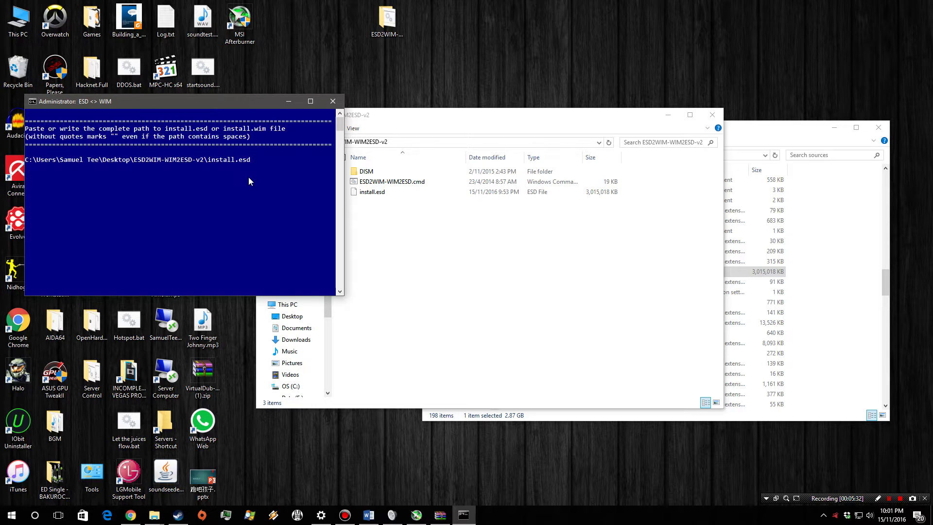
- Rearrange the console and the ESD2WIM-WIM2ESD-v2 folder window so the file names stay visible beside the console
left_click_drag(122, 105, 172, 88)
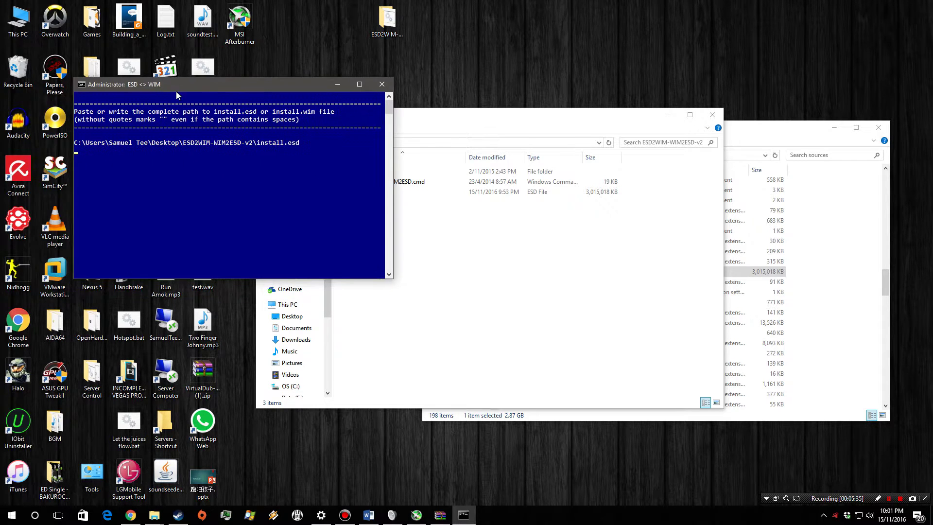
left_click_drag(443, 111, 555, 149)
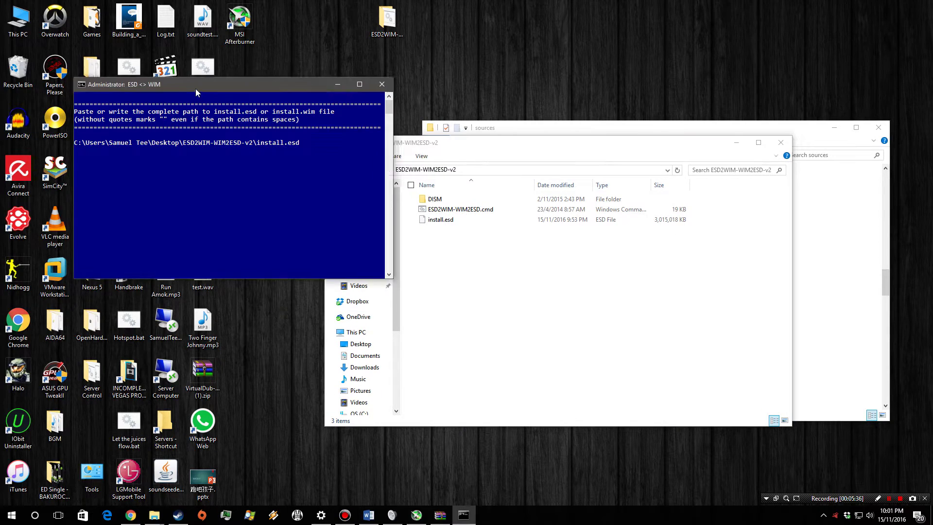
left_click_drag(195, 89, 177, 68)
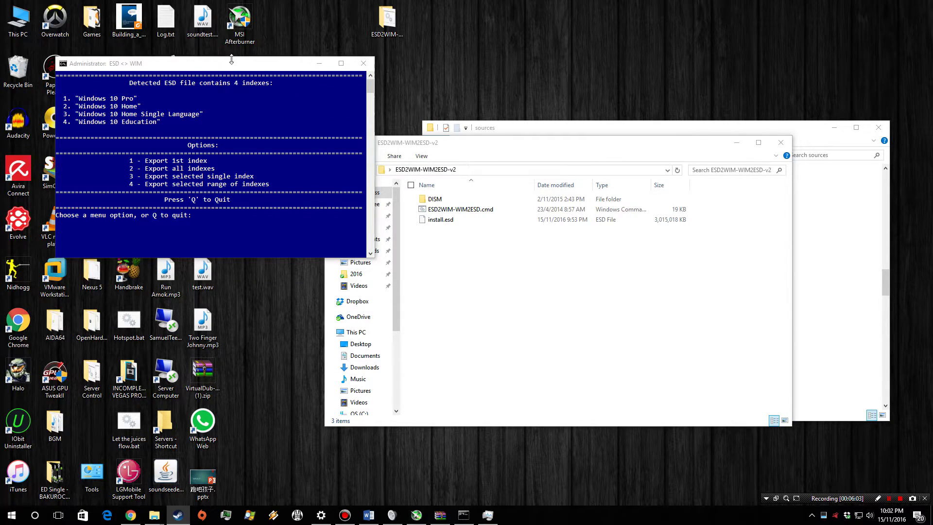
- Choose option 3 to export a selected single index and enter index 2, Windows 10 Home
left_click(190, 74)
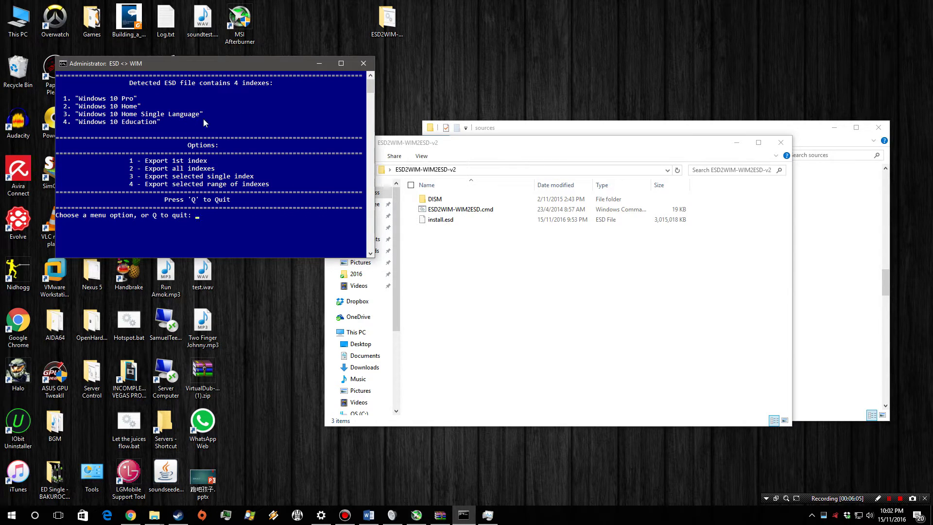
left_click(502, 219)
left_click(527, 267)
left_click(151, 64)
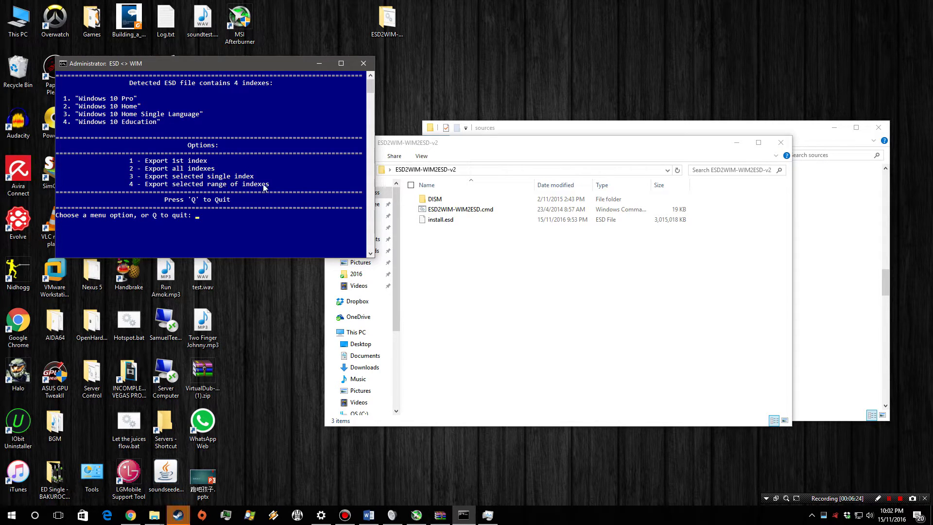
key("3")
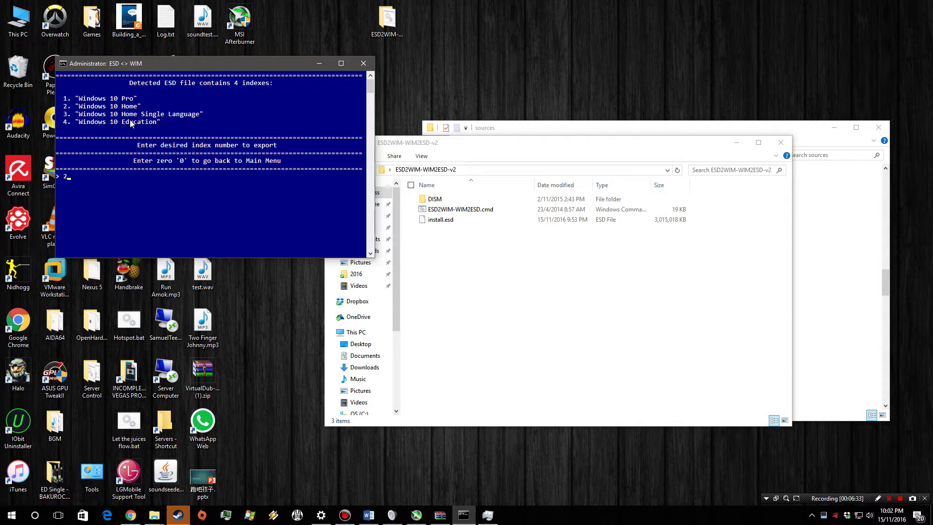
key("Return")
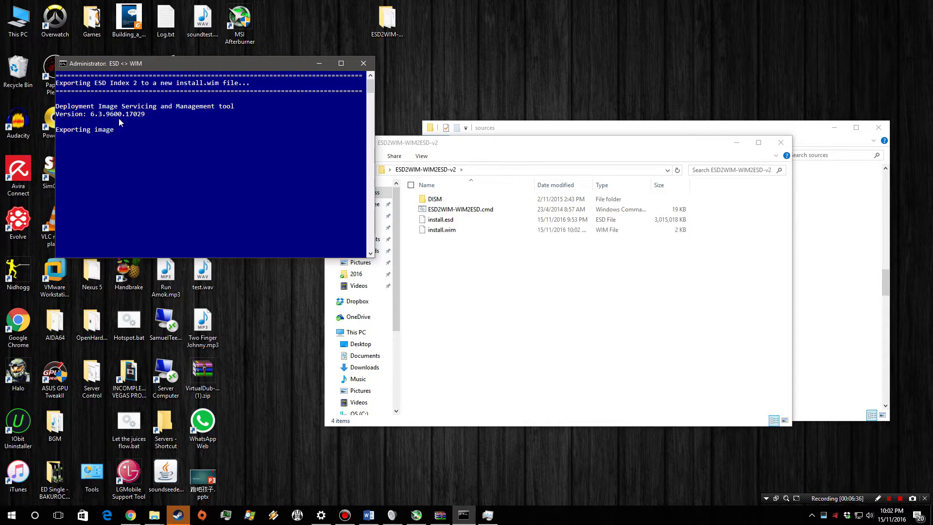
- Select install.wim in the folder to check the exported file, and exit the converter console when the export is done
left_click(466, 230)
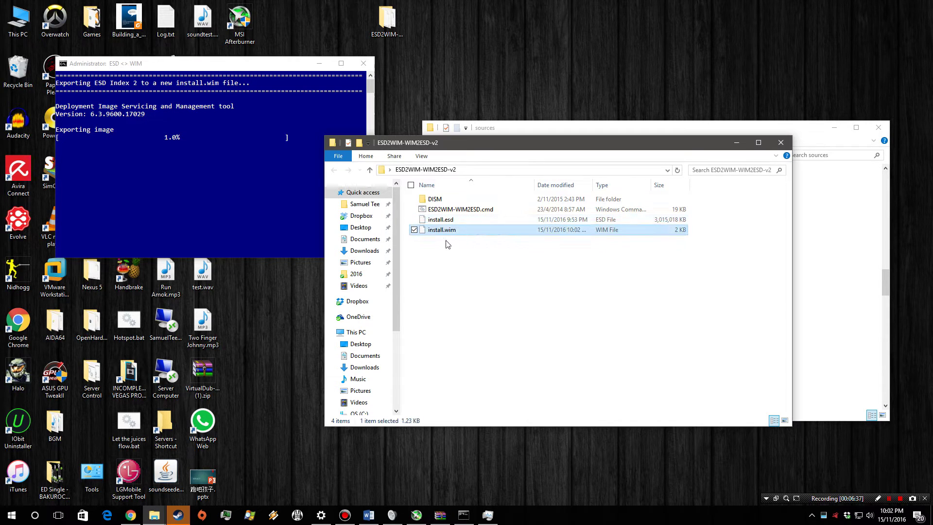
left_click(126, 170)
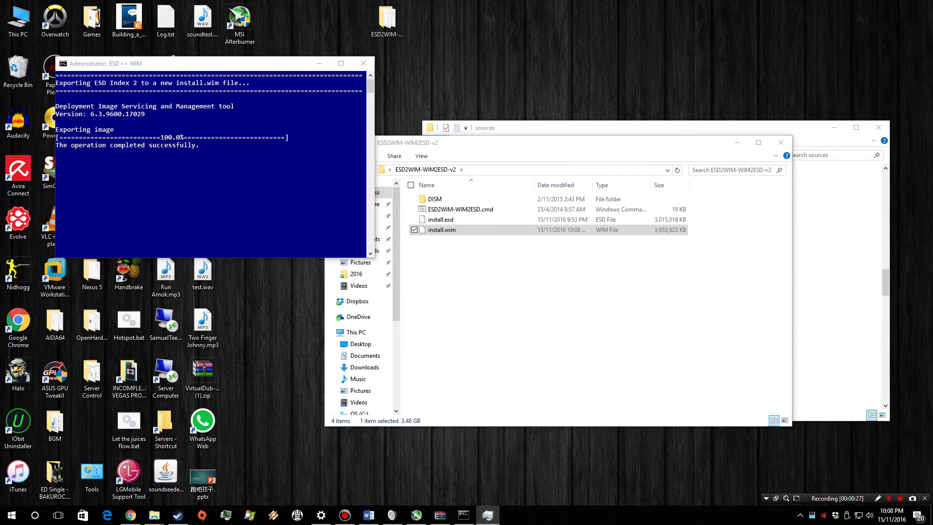
left_click(187, 171)
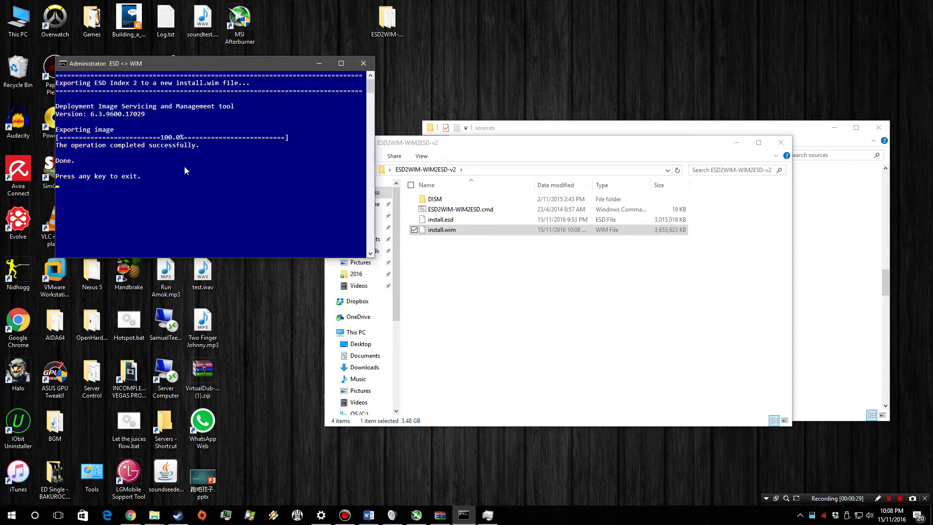
key("Return")
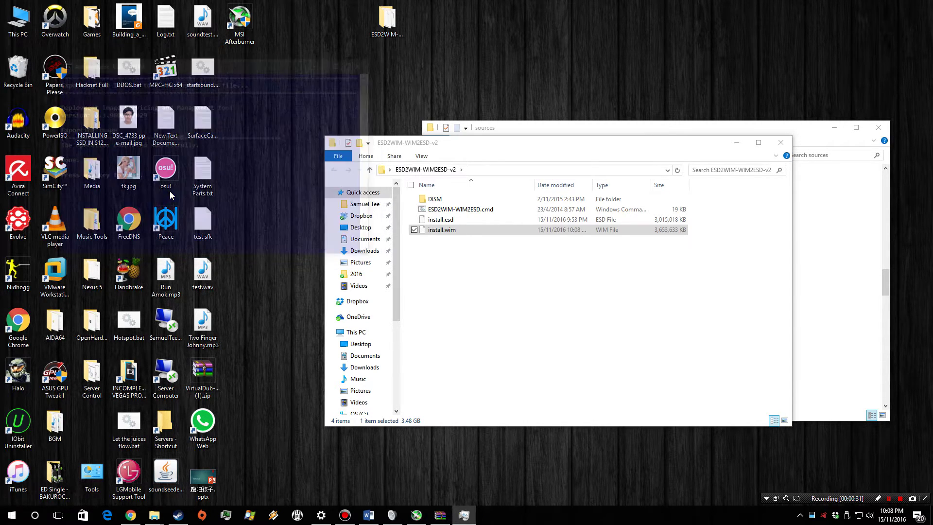
- Clear the file selection and switch to the How-To Geek article on creating a Windows To Go drive in the browser
left_click(442, 271)
left_click(131, 515)
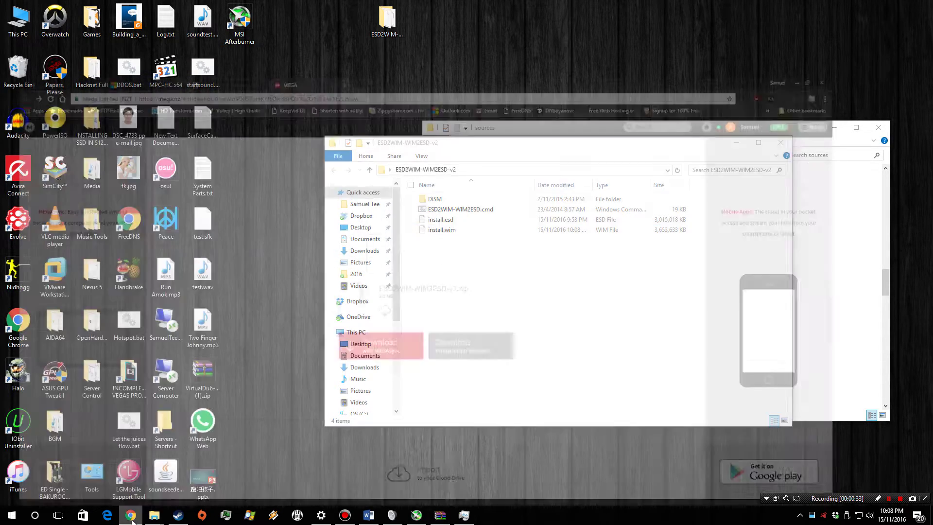
left_click(42, 7)
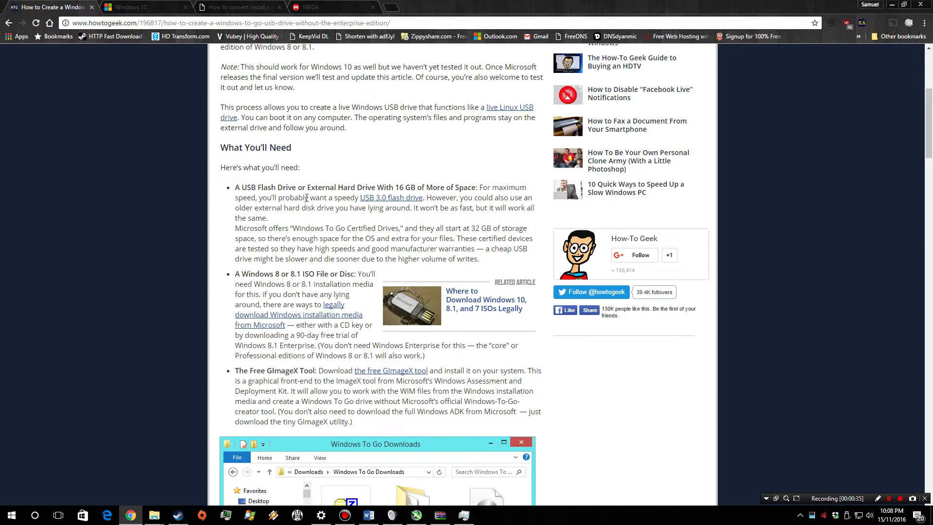
- Find the free GImageX tool in the article's requirements list and open its page in a new tab
scroll(307, 198, "down", 9)
scroll(331, 159, "up", 4)
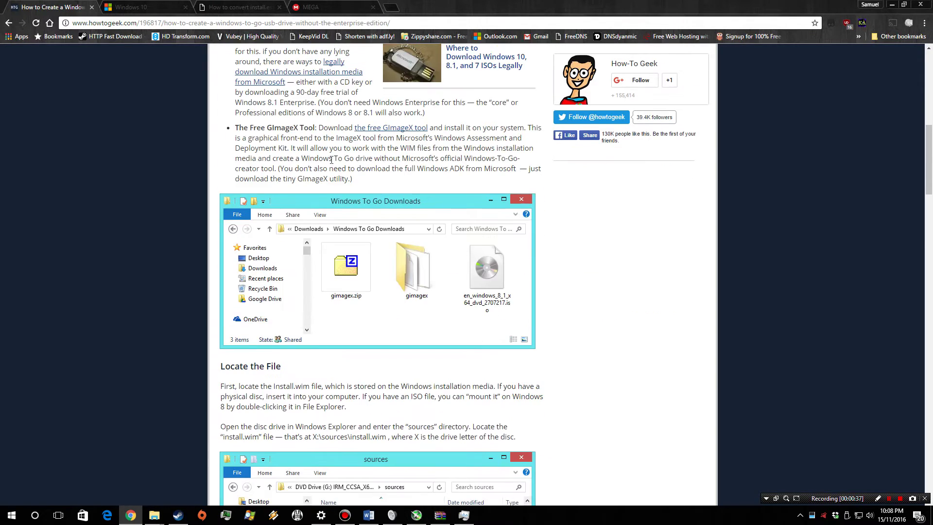
scroll(331, 159, "up", 2)
middle_click(370, 225)
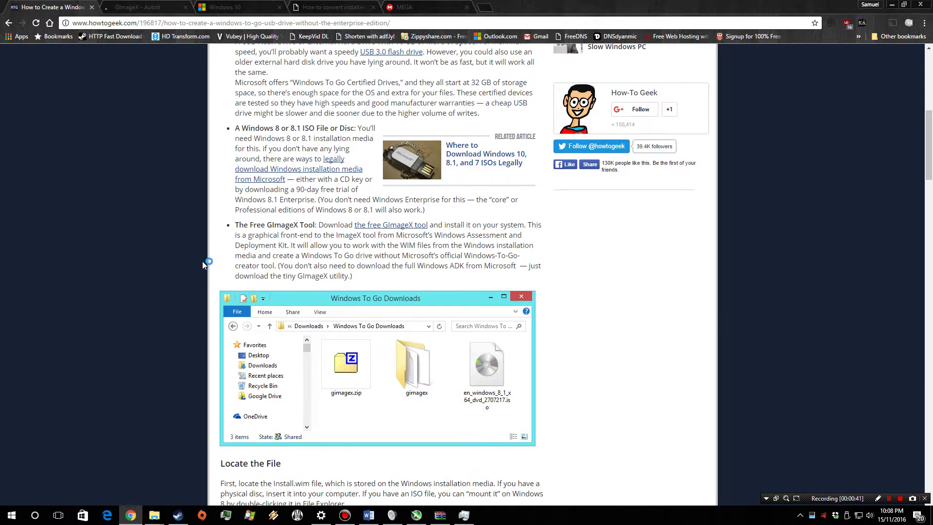
key("ctrl+Tab")
- Download the GImageX ZIP from the software table and save it as gimagex.zip in the Downloads folder
scroll(323, 261, "down", 2)
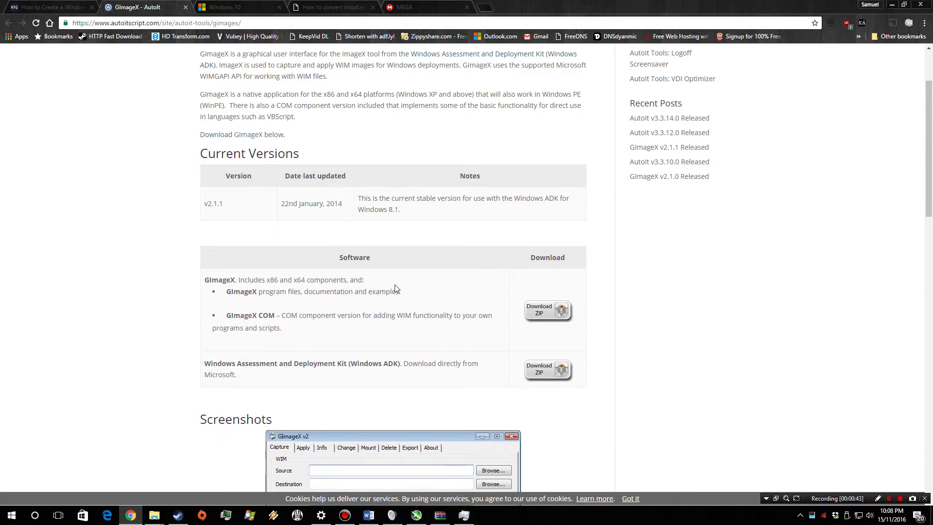
scroll(395, 285, "down", 1)
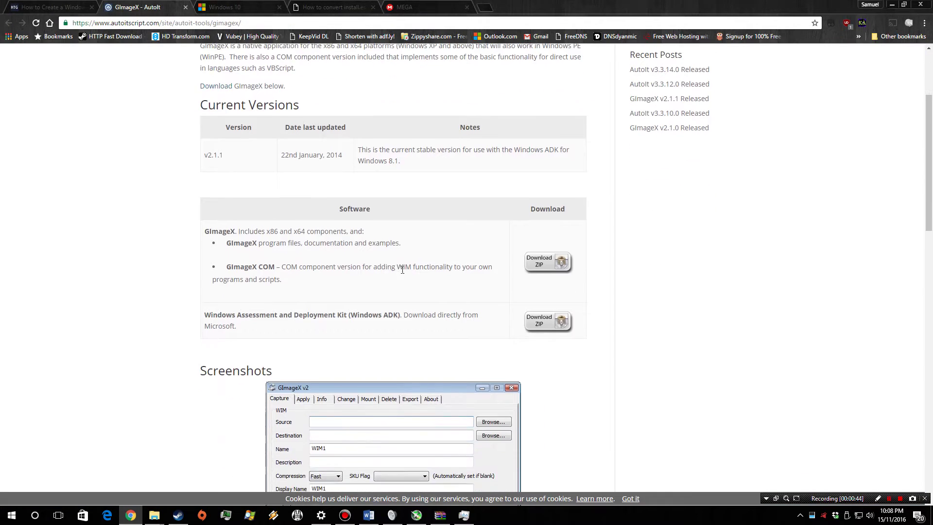
left_click(537, 271)
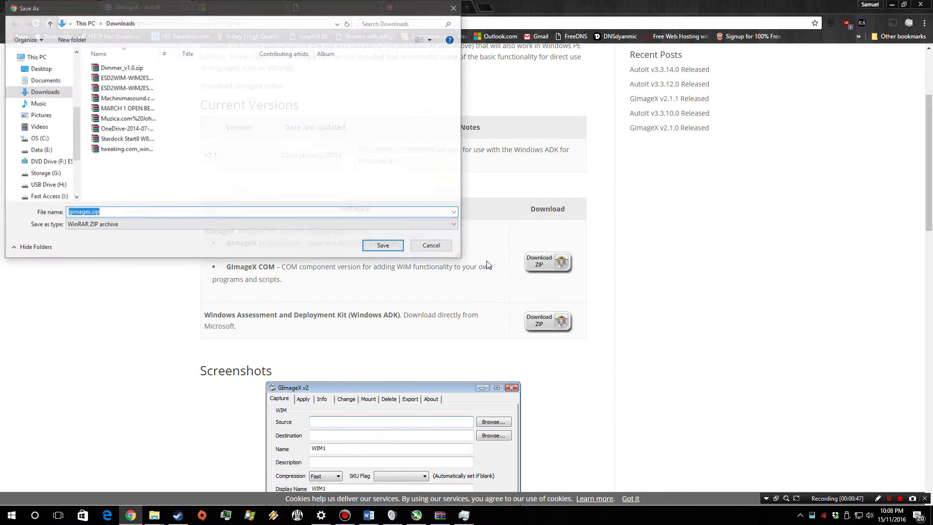
left_click(387, 245)
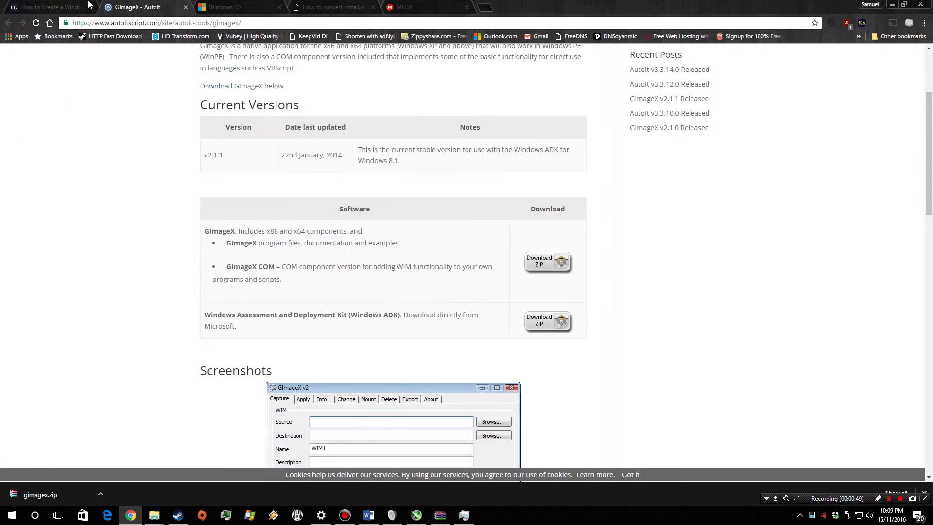
- Extract the gimagex folder from the downloaded gimagex.zip to the desktop and open the extracted folder
left_click(48, 489)
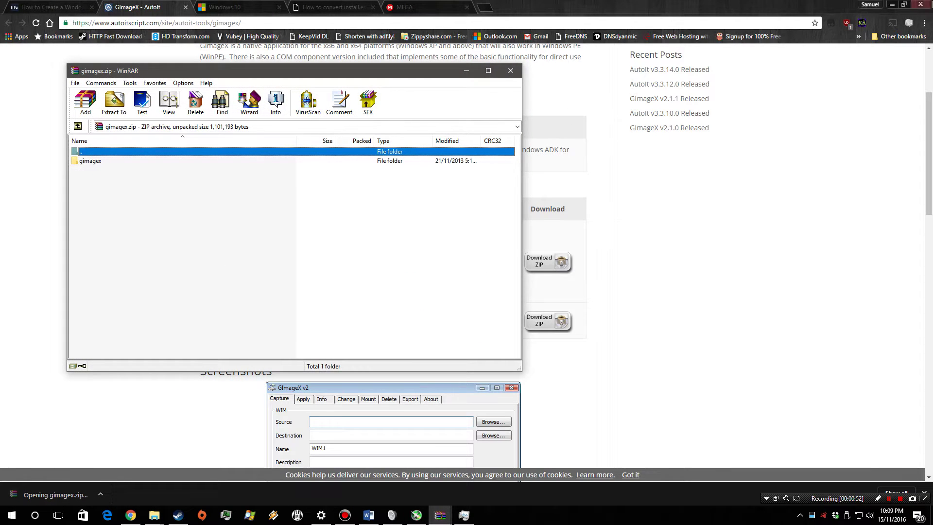
left_click(892, 4)
left_click(160, 163)
left_click(611, 29)
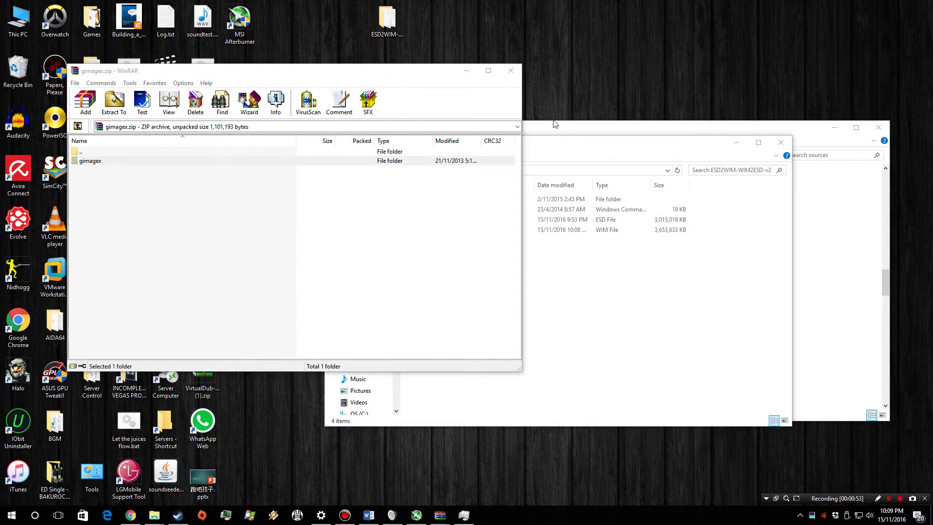
double_click(609, 21)
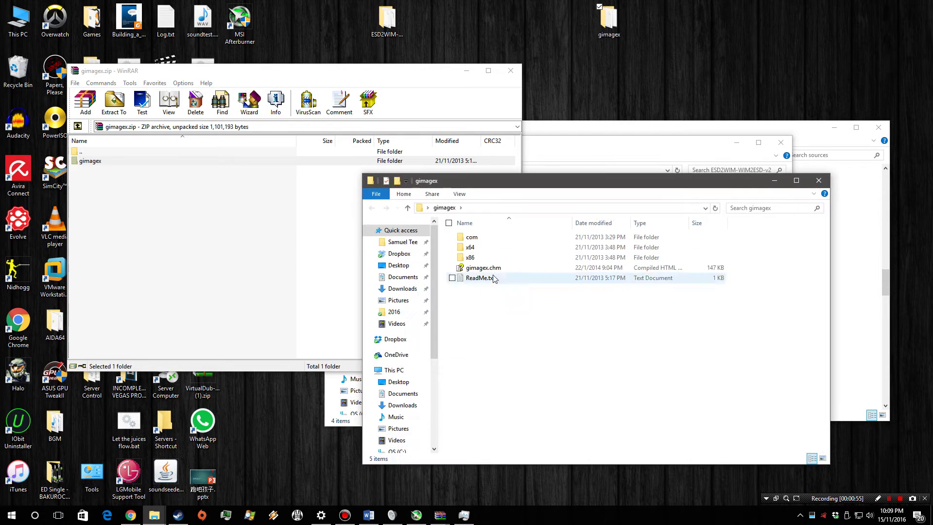
- Run gimagex.exe from the x64 subfolder of the extracted gimagex folder
left_click(480, 249)
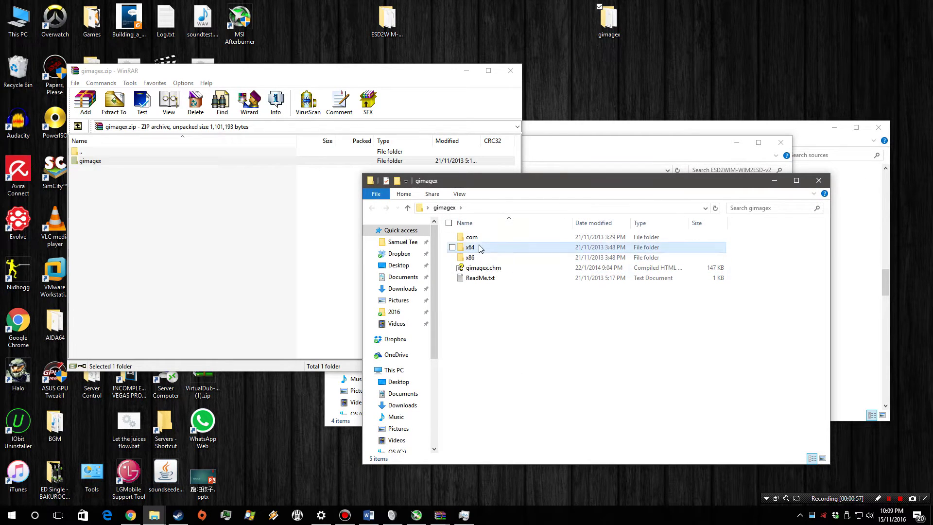
double_click(480, 248)
left_click(445, 208)
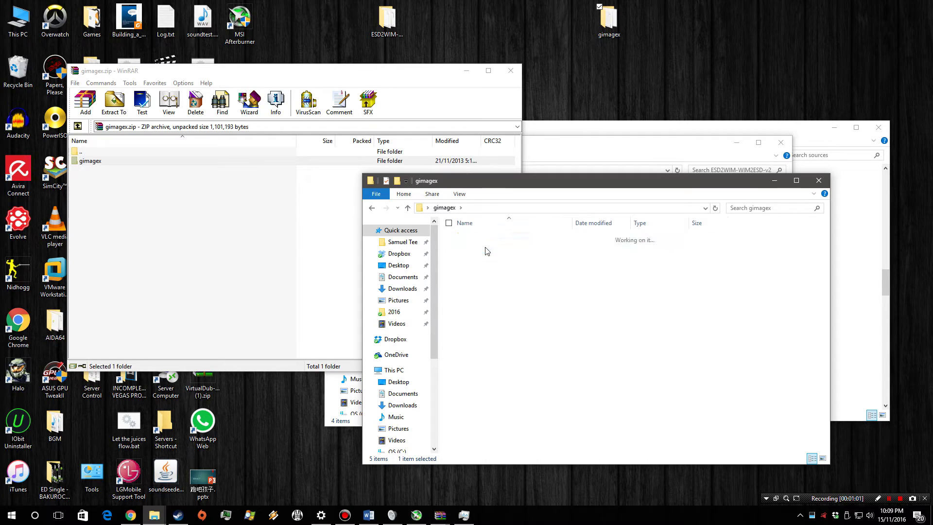
left_click(488, 239)
double_click(491, 239)
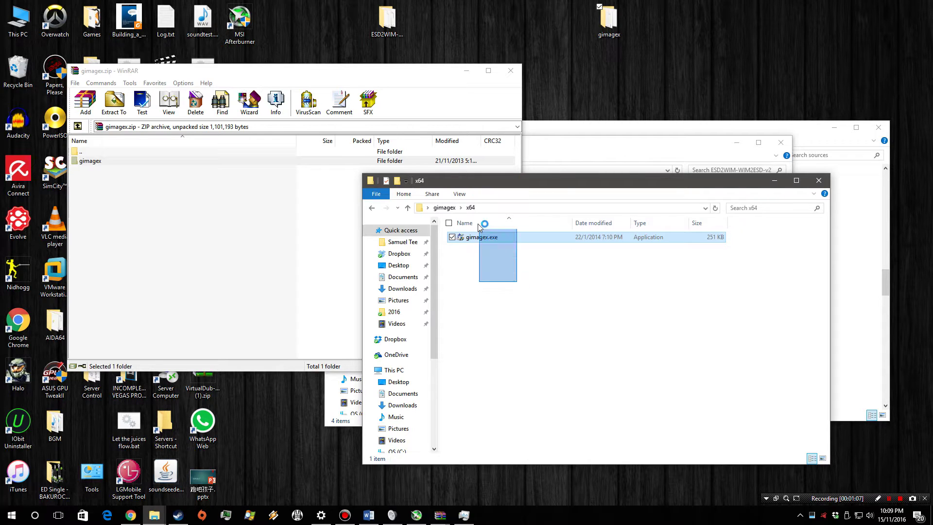
left_click(497, 320)
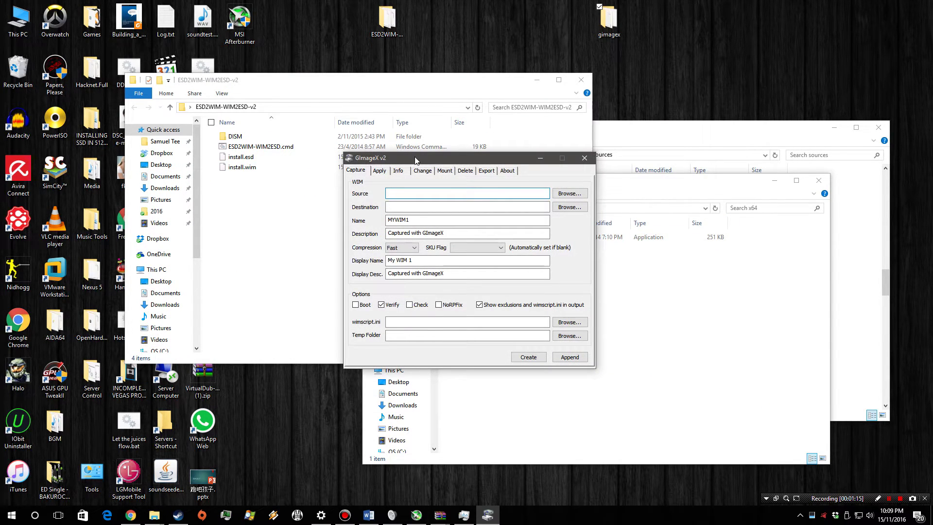
- Move the GImageX window over the ESD2WIM-WIM2ESD-v2 folder window and show its settings for applying an image
left_click_drag(462, 217, 347, 138)
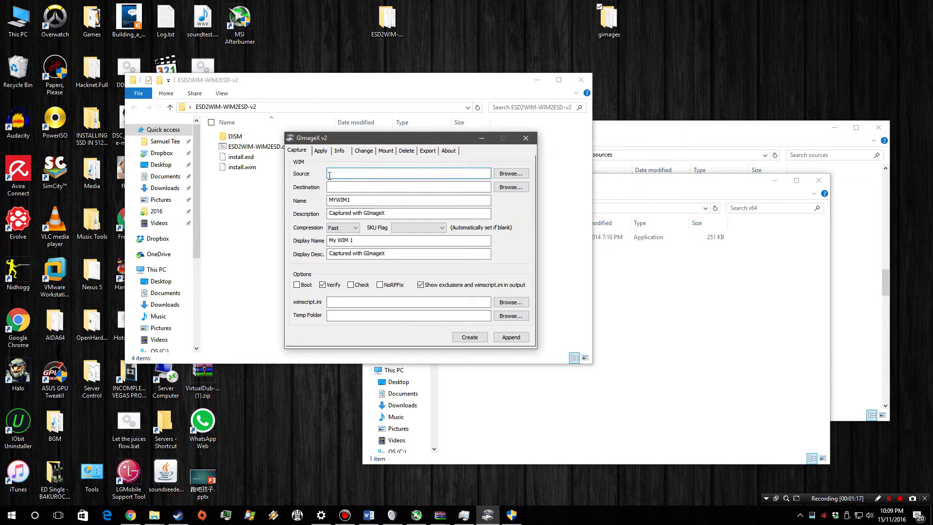
left_click(321, 152)
left_click(511, 513)
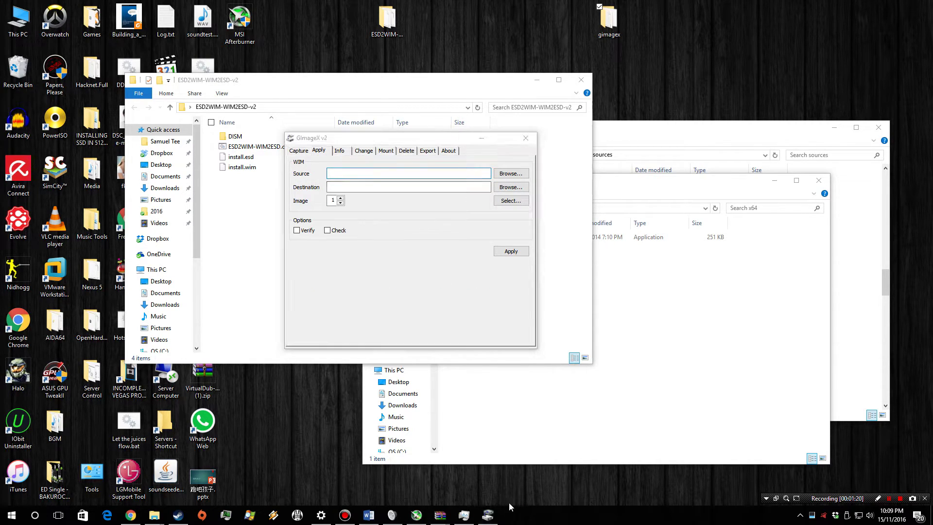
left_click(432, 173)
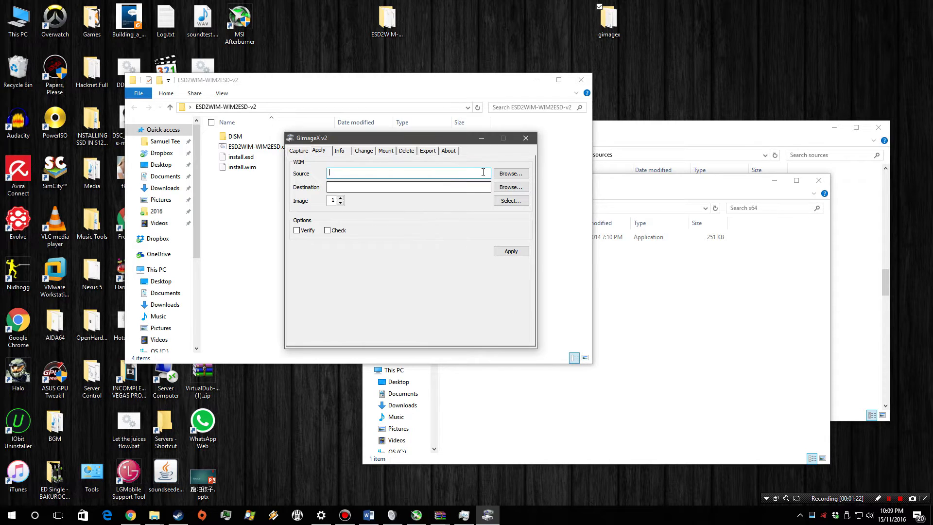
- Set the WIM source to install.wim in the ESD2WIM-WIM2ESD-v2 folder on the desktop
left_click(523, 176)
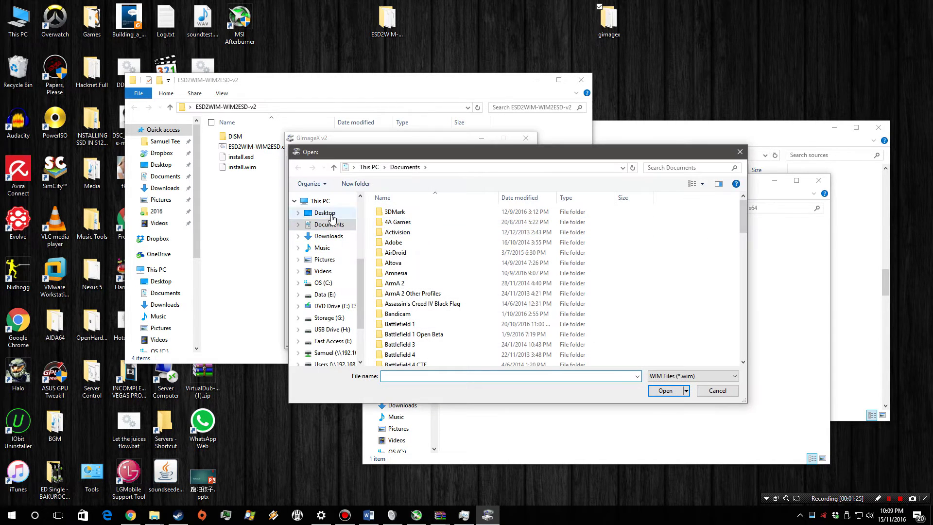
left_click(331, 214)
double_click(432, 242)
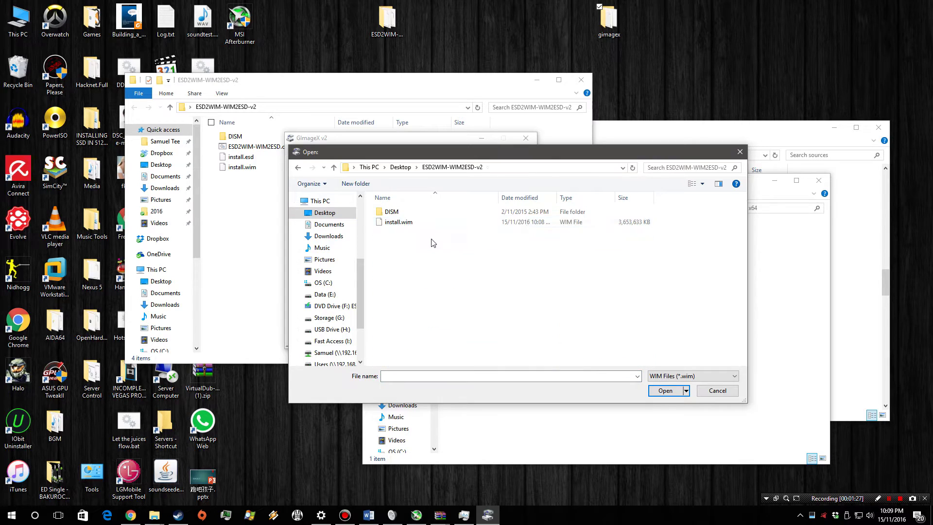
left_click(423, 223)
key("BackSpace")
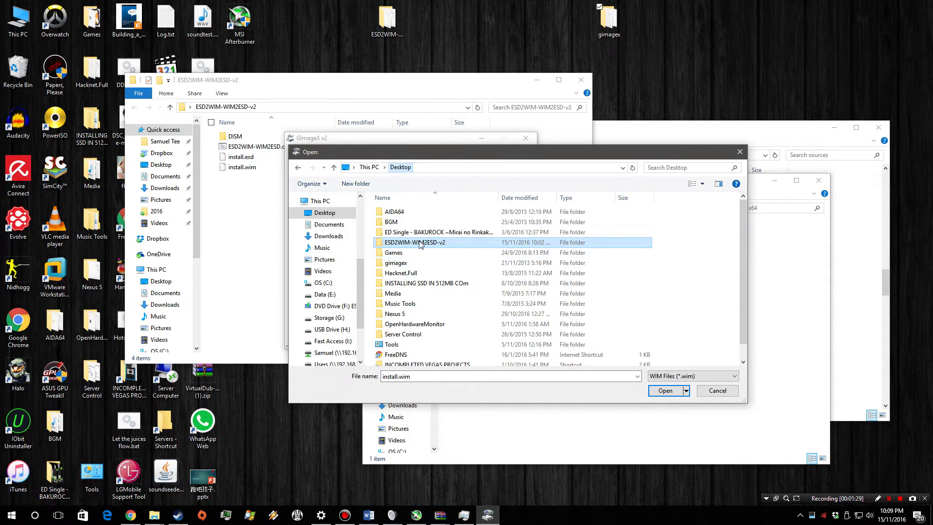
double_click(421, 243)
left_click(400, 224)
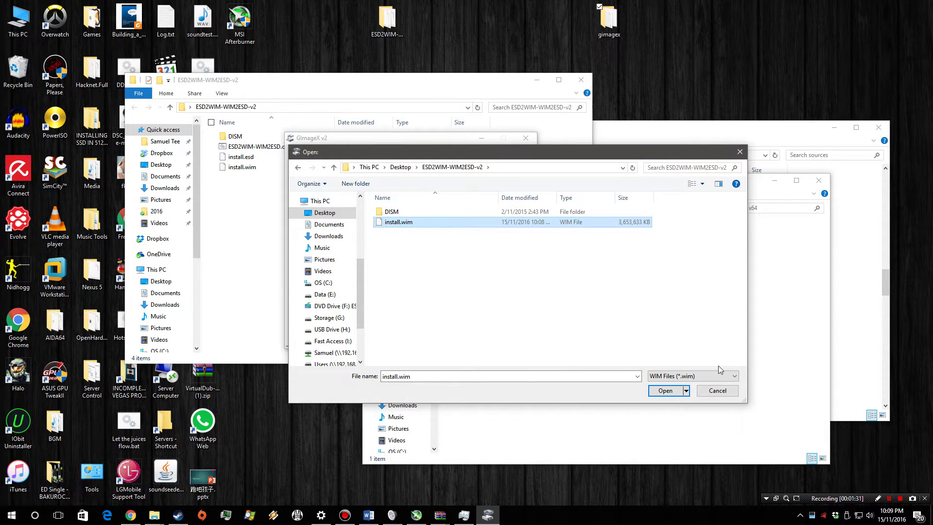
left_click(666, 390)
- Start browsing for the destination folder, bring the drives into view and shift the folder dialog aside
left_click(375, 188)
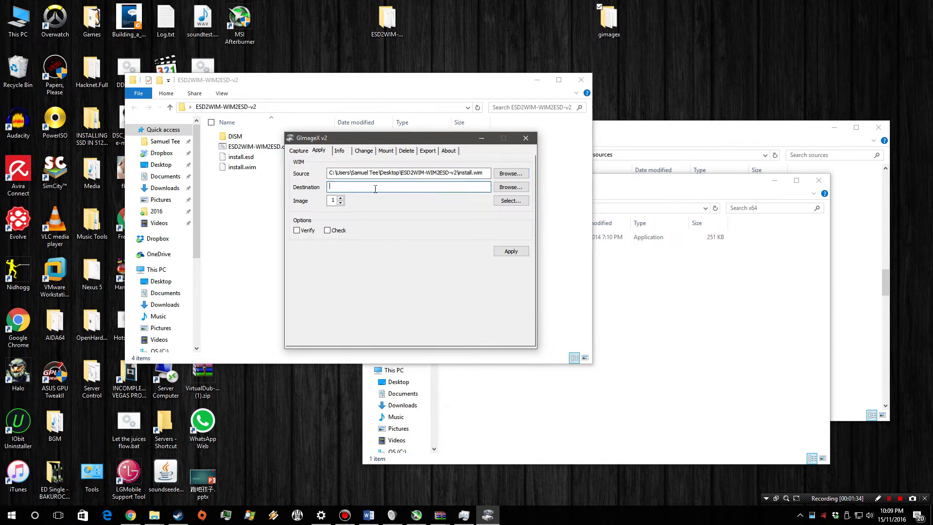
left_click(510, 187)
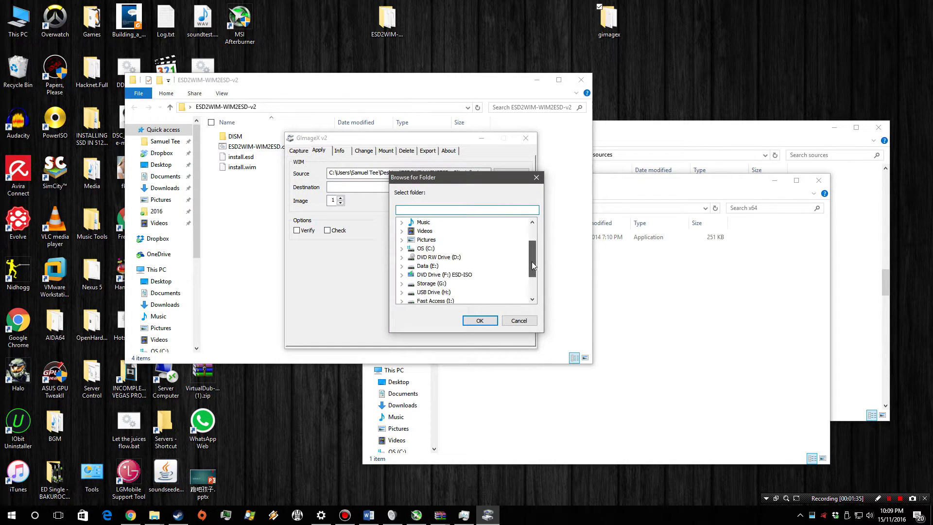
left_click_drag(532, 262, 532, 265)
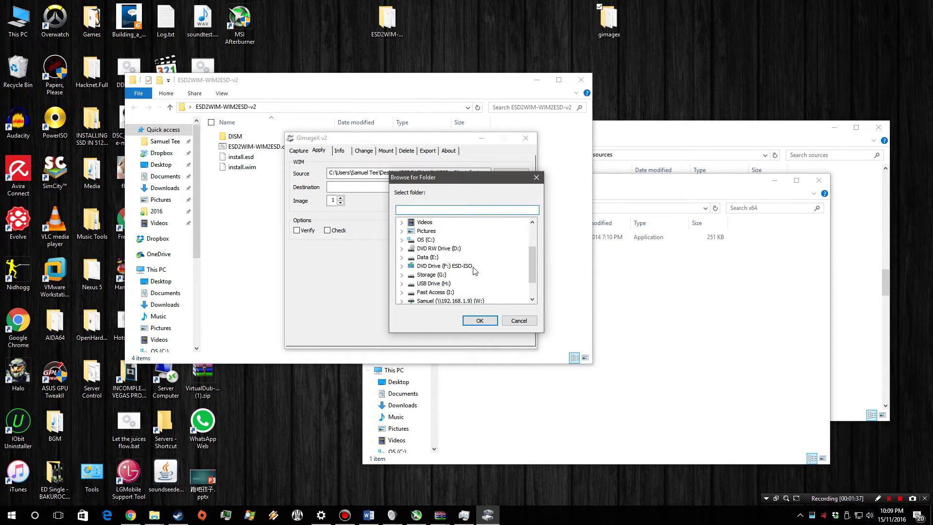
scroll(481, 271, "down", 1)
left_click_drag(445, 177, 425, 171)
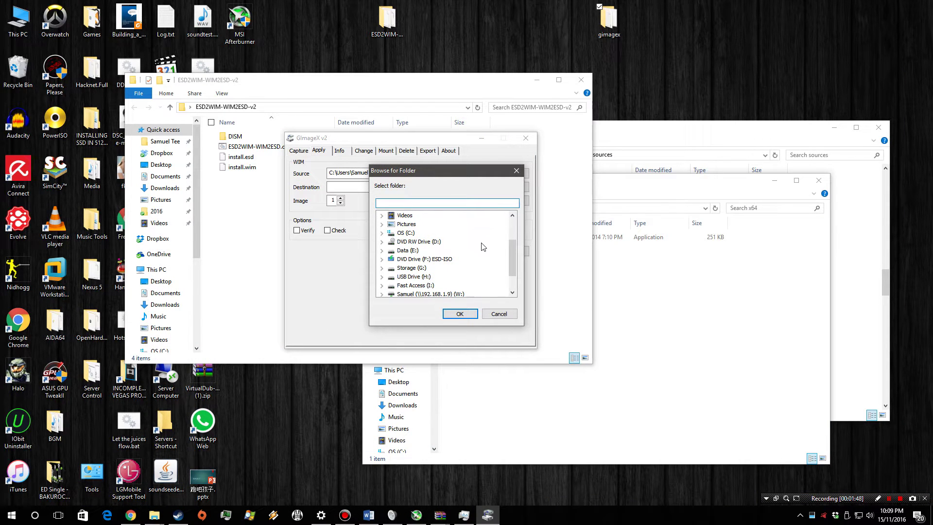
- Inspect USB Drive (H:) and its contents in a new File Explorer window, and close that window
key("super")
key("super+e")
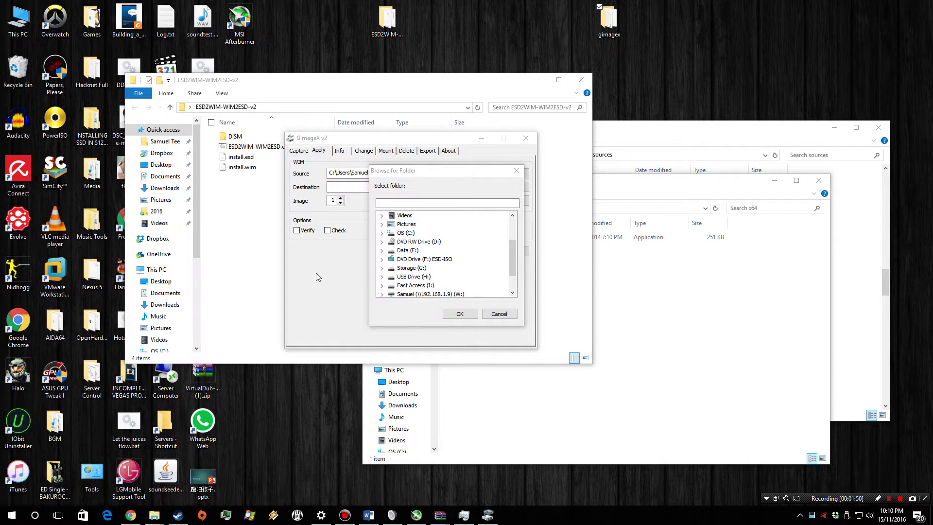
left_click(279, 285)
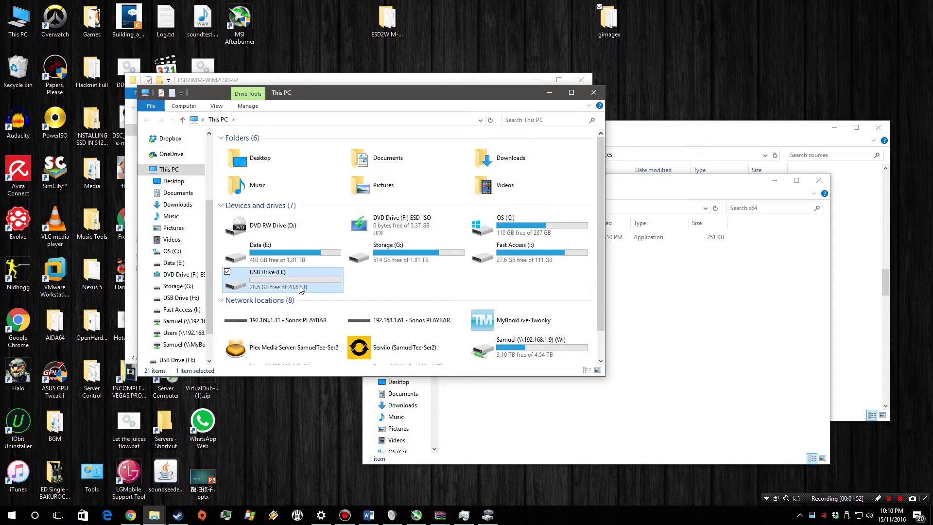
double_click(301, 289)
left_click(218, 119)
key("alt+F4")
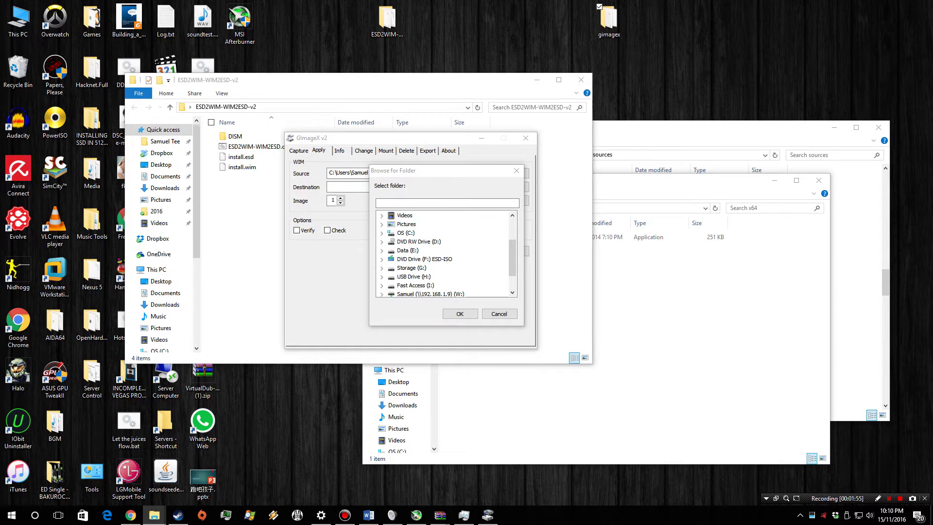
- Choose USB Drive (H:) as the destination and start applying image 1 with Verify and Check off
left_click(414, 278)
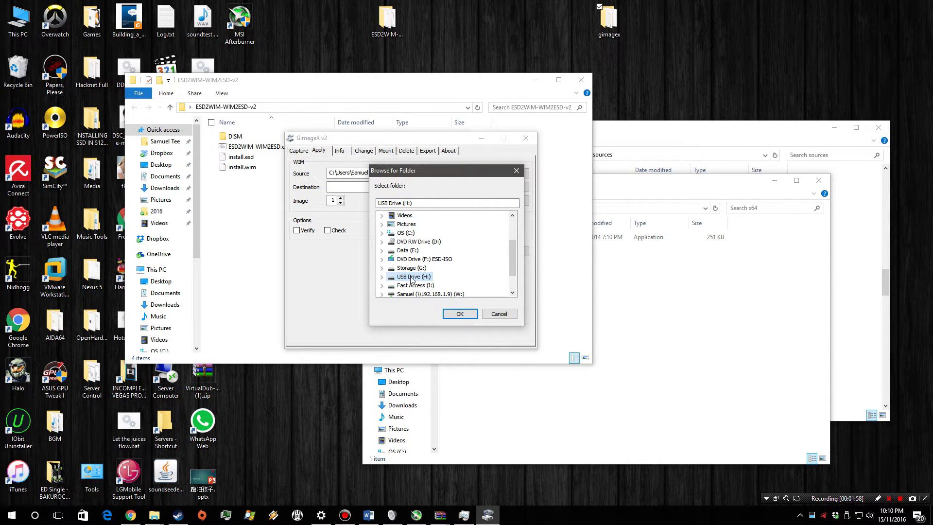
left_click(459, 313)
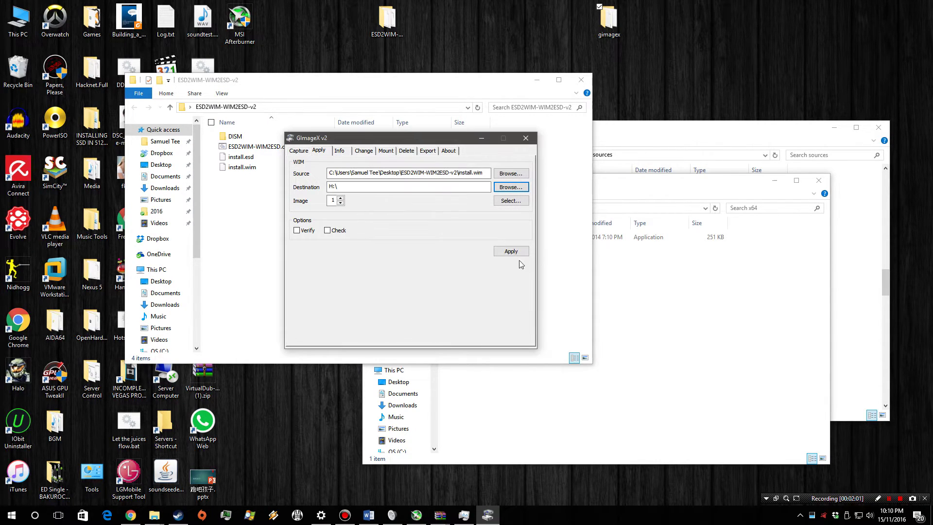
left_click(297, 231)
left_click(329, 233)
left_click(296, 232)
left_click(513, 252)
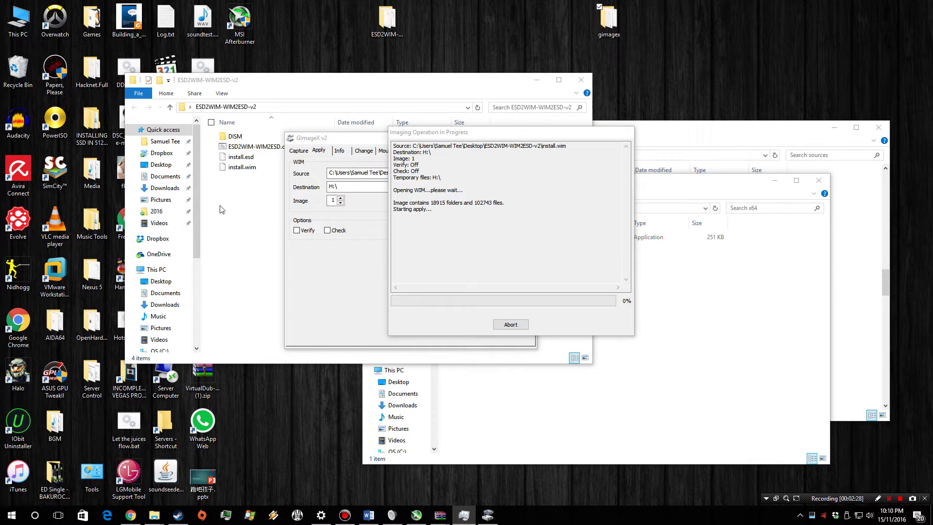
- Reposition the imaging progress window over GImageX and bring up This PC beside it to check USB Drive (H:)
left_click(415, 215)
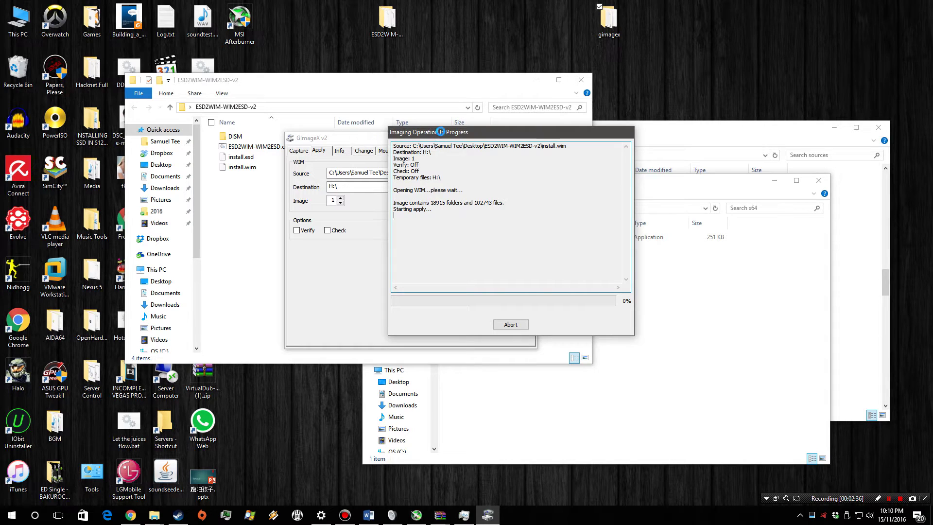
mouse_move(440, 132)
left_mouse_down()
mouse_move(439, 117)
mouse_move(428, 132)
left_mouse_up()
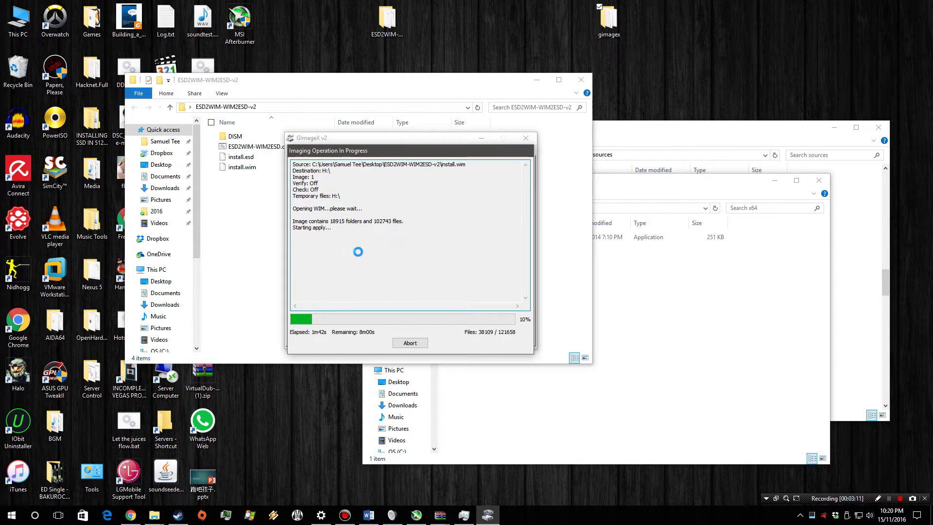
left_click_drag(349, 153, 377, 154)
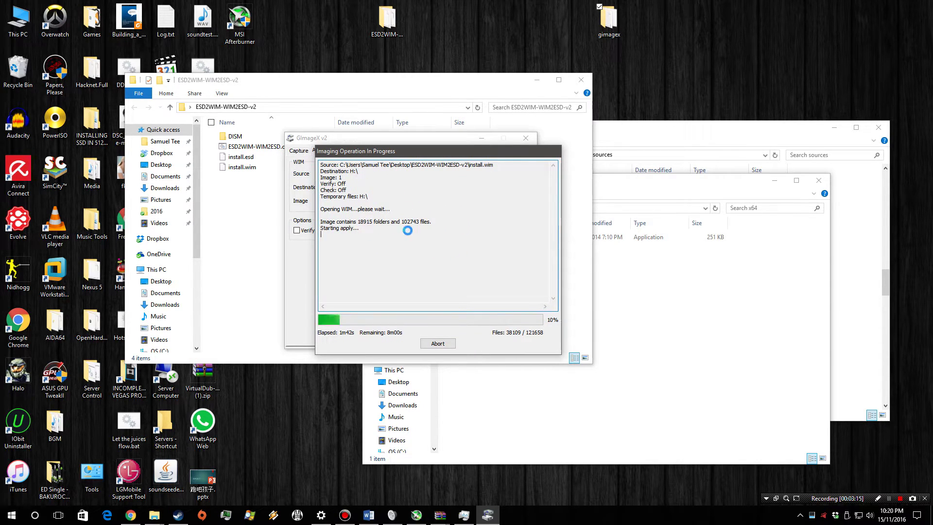
left_click_drag(366, 155, 325, 156)
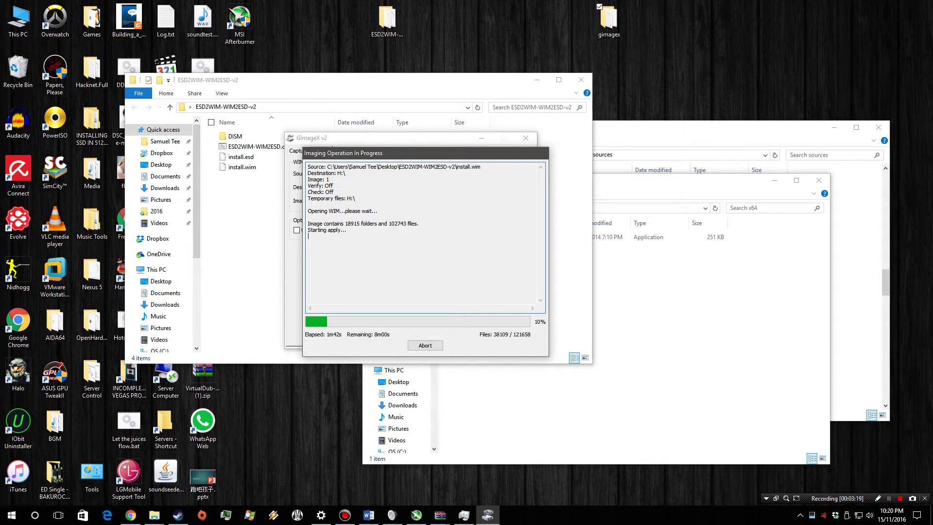
key("alt+Tab")
left_click_drag(608, 141, 660, 131)
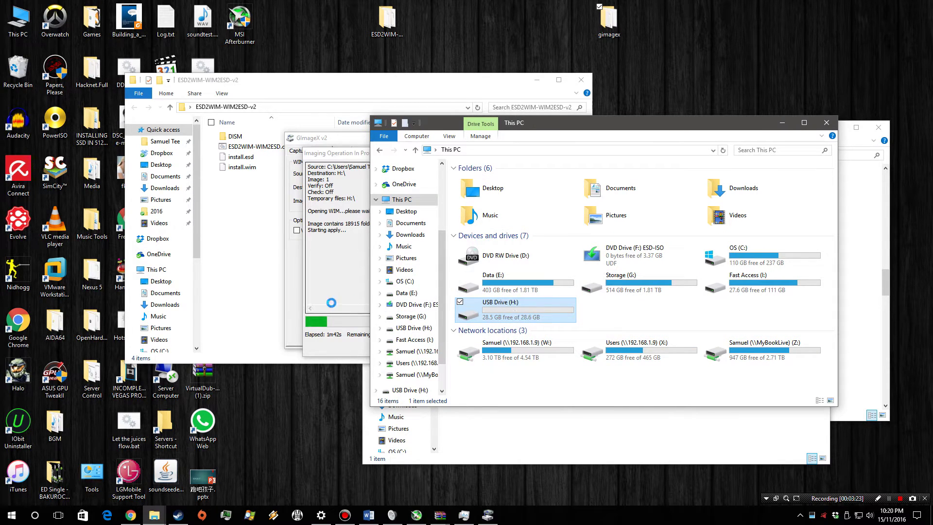
- Review the file system choices in the format settings for USB Drive (H:), keep NTFS, and leave without formatting
left_click(339, 246)
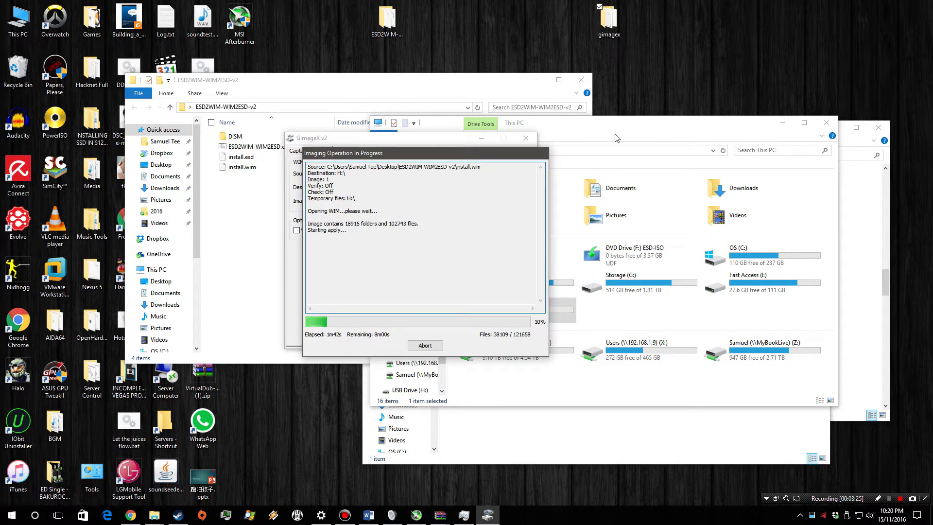
left_click(617, 137)
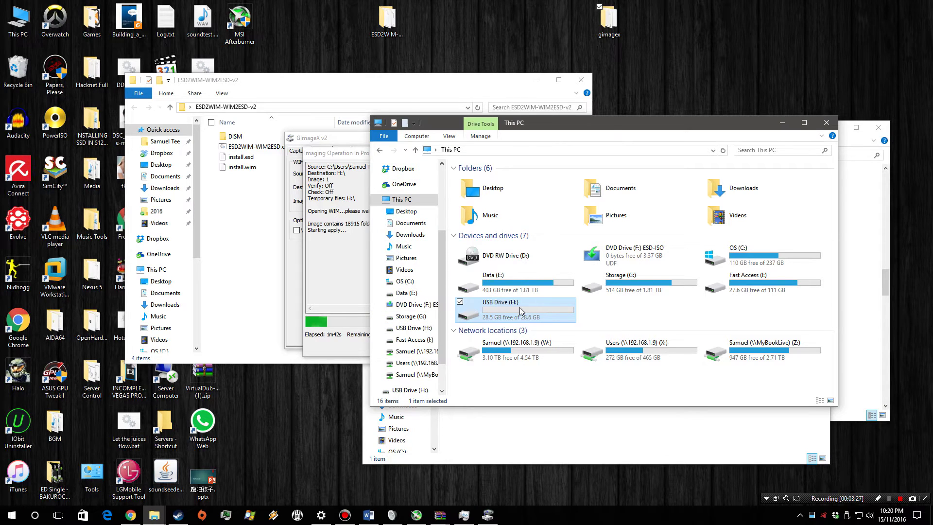
right_click(521, 312)
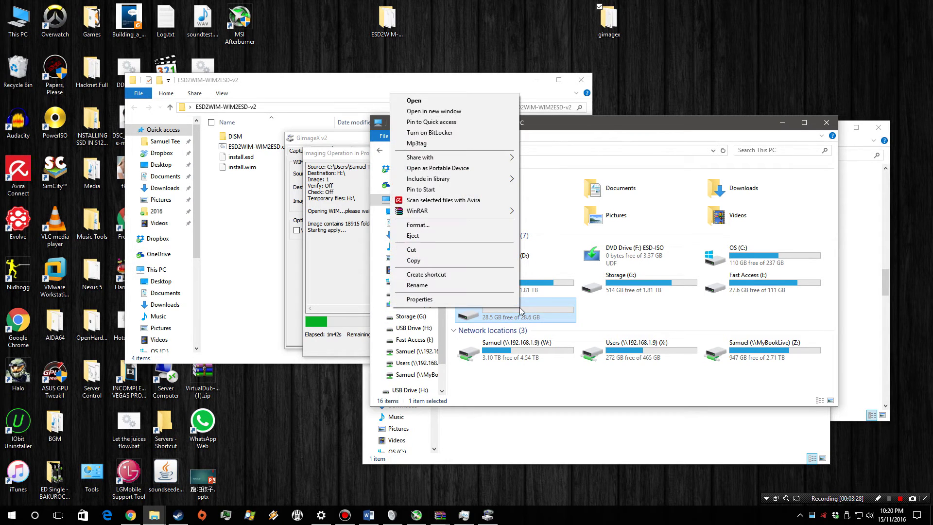
left_click(440, 224)
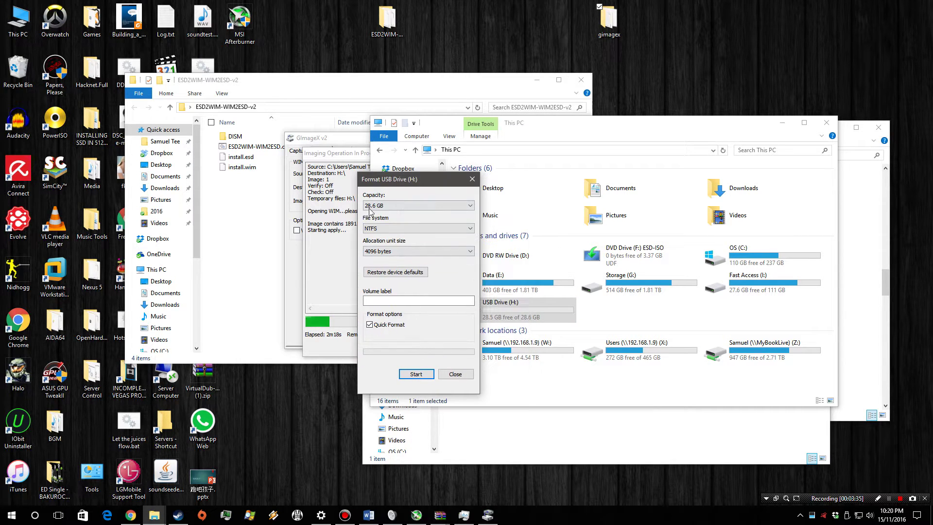
left_click(375, 227)
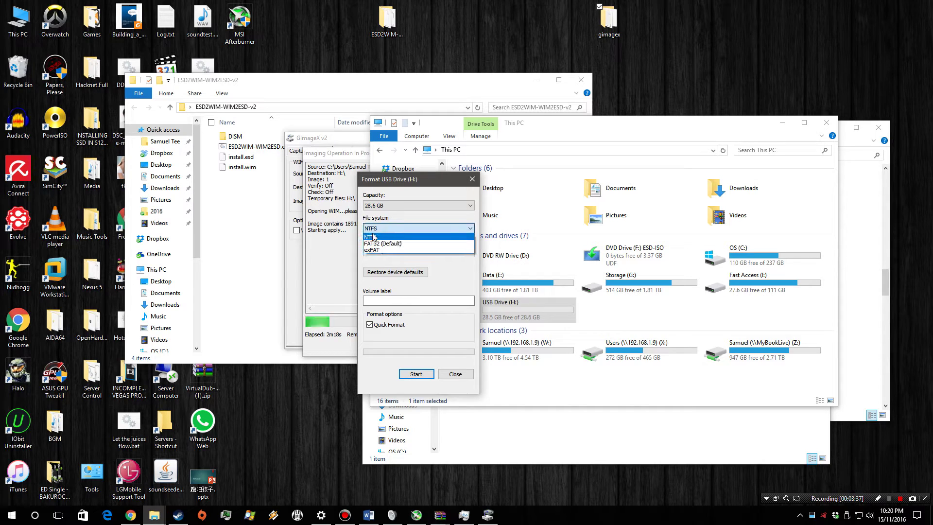
left_click(395, 226)
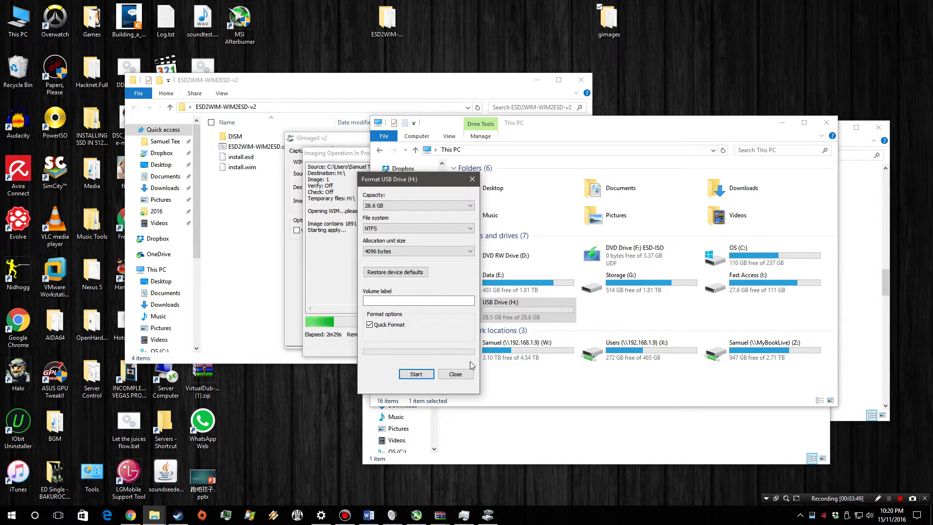
left_click(455, 374)
- Close the This PC window and reposition the imaging progress window over GImageX
left_click_drag(548, 122, 481, 129)
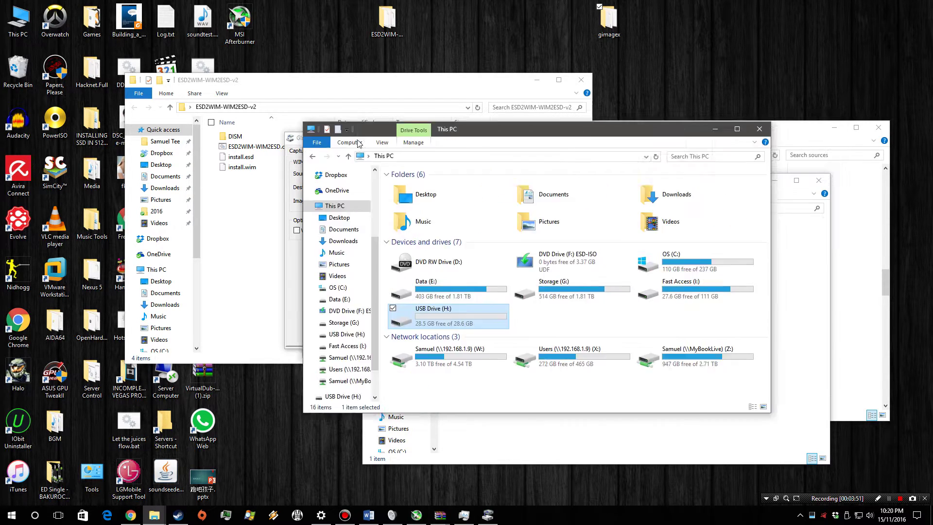
key("alt+F4")
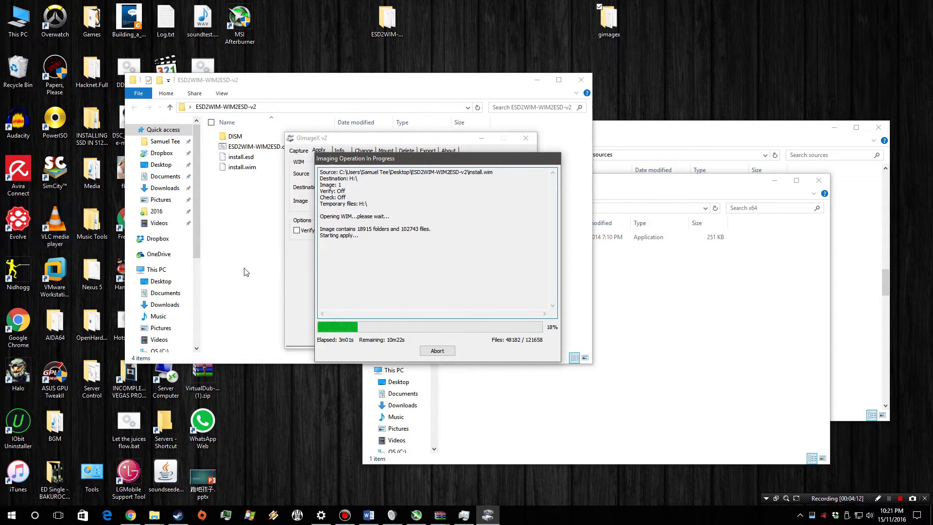
left_click_drag(350, 159, 352, 163)
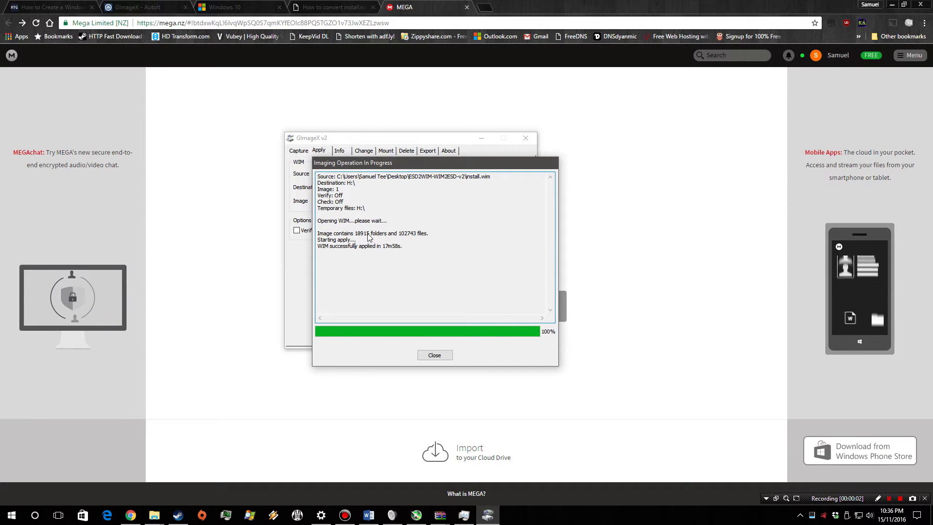
- Review the completion line in the imaging log, dismiss the progress window and close GImageX
left_click_drag(376, 161, 405, 132)
left_click_drag(357, 217, 413, 222)
left_click(421, 220)
left_click_drag(353, 218, 431, 222)
left_click(402, 218)
left_click(454, 258)
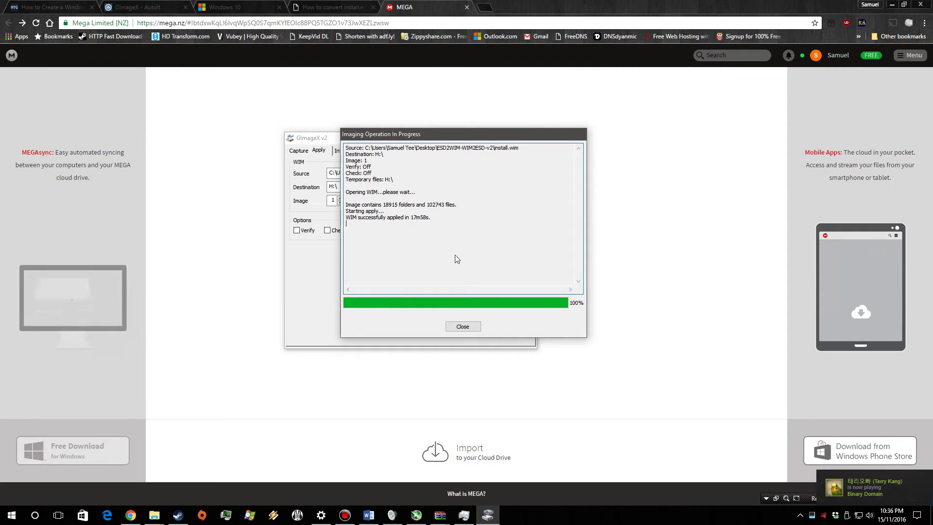
left_click(478, 330)
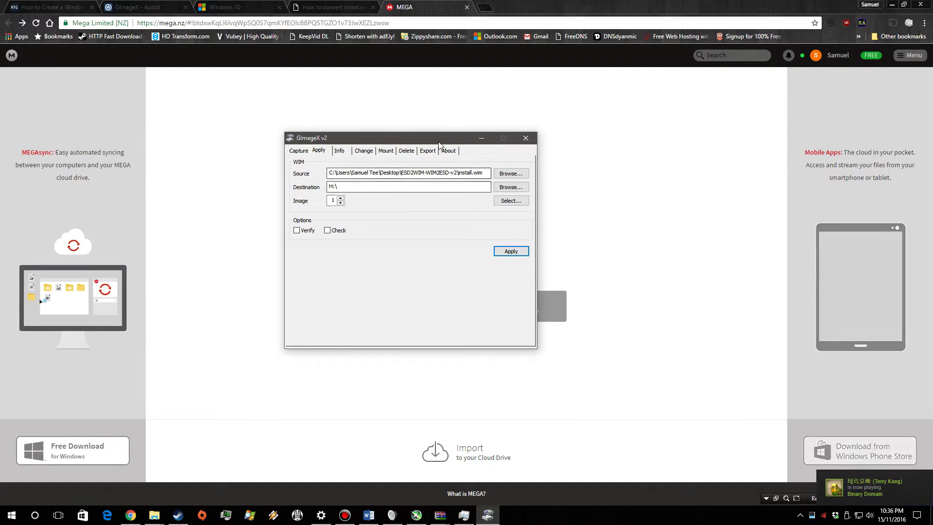
left_click(540, 128)
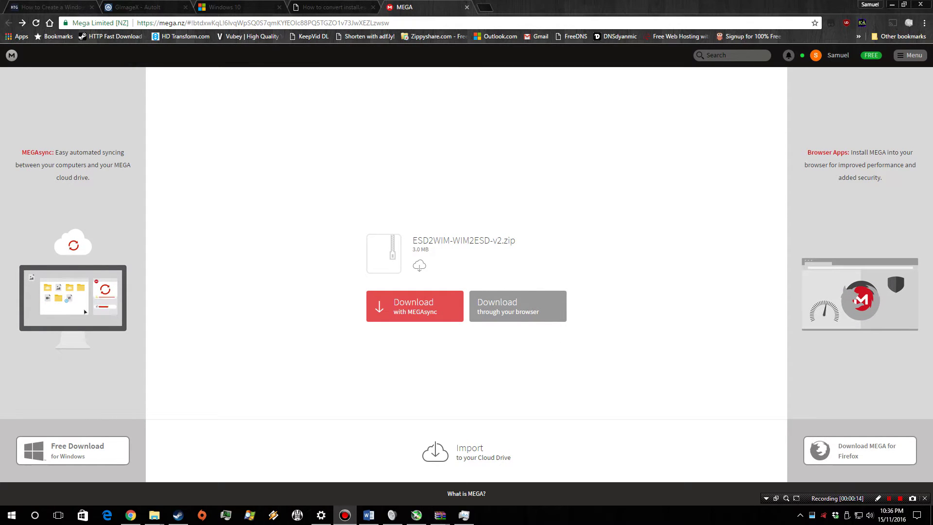
- Inspect the files applied to USB Drive (H:), including Users and its Public folder, and return to This PC
left_click_drag(0, 116, 406, 130)
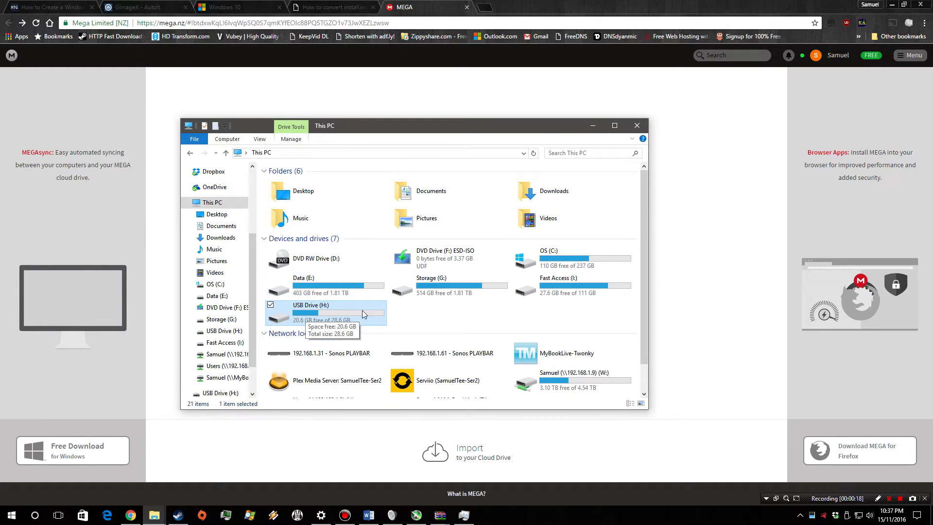
double_click(321, 311)
key("ctrl+a")
key("alt+Left")
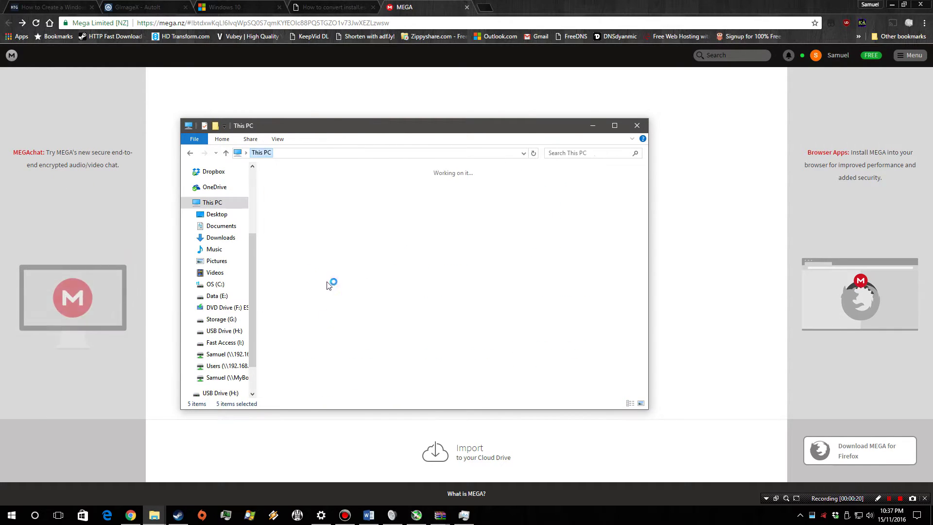
double_click(300, 310)
double_click(289, 212)
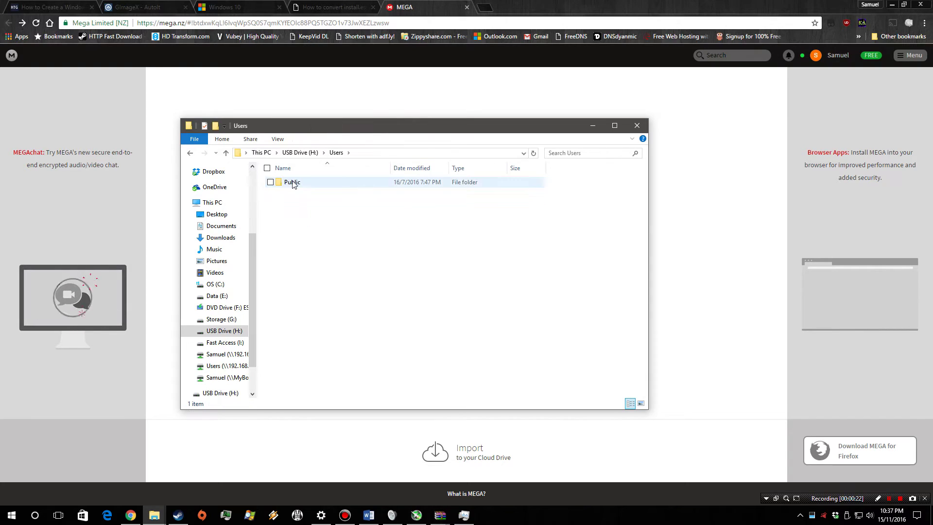
double_click(292, 182)
left_click(261, 152)
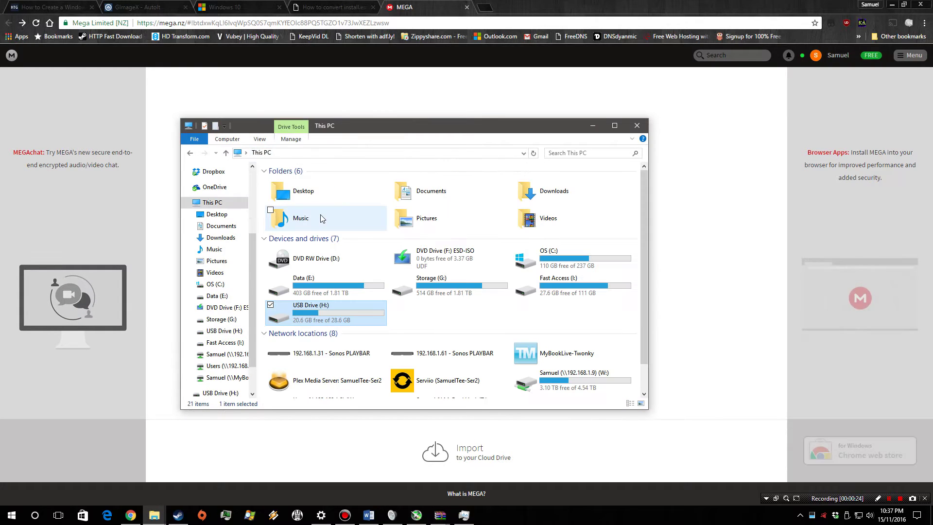
left_click_drag(349, 129, 440, 121)
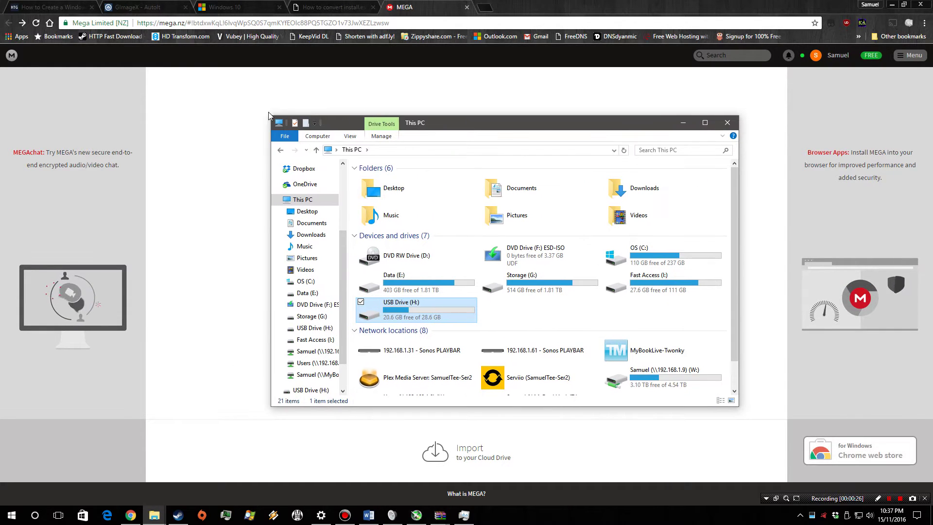
- Switch to the How-To Geek Windows To Go article in Chrome and read the Make the Partition Active section
left_click(52, 11)
left_click(52, 11)
scroll(311, 150, "down", 6)
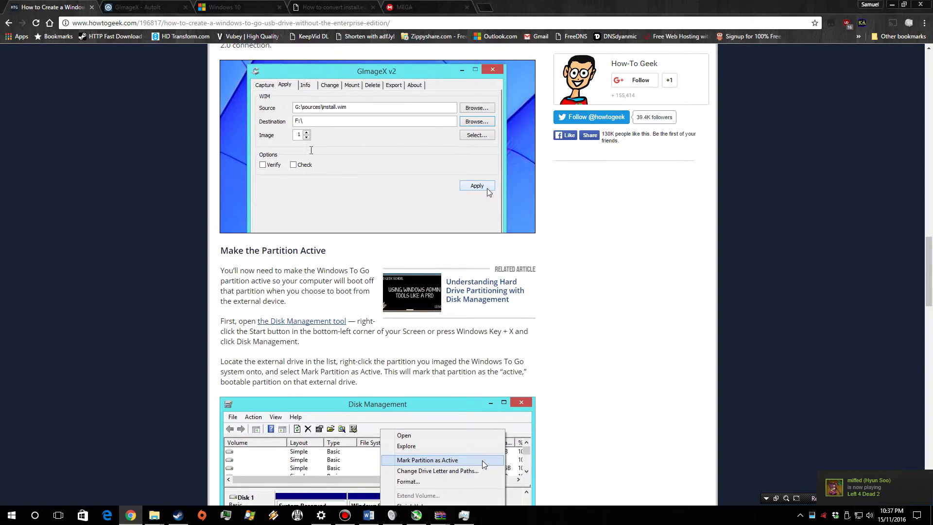
left_click_drag(233, 134, 123, 245)
left_click(123, 245)
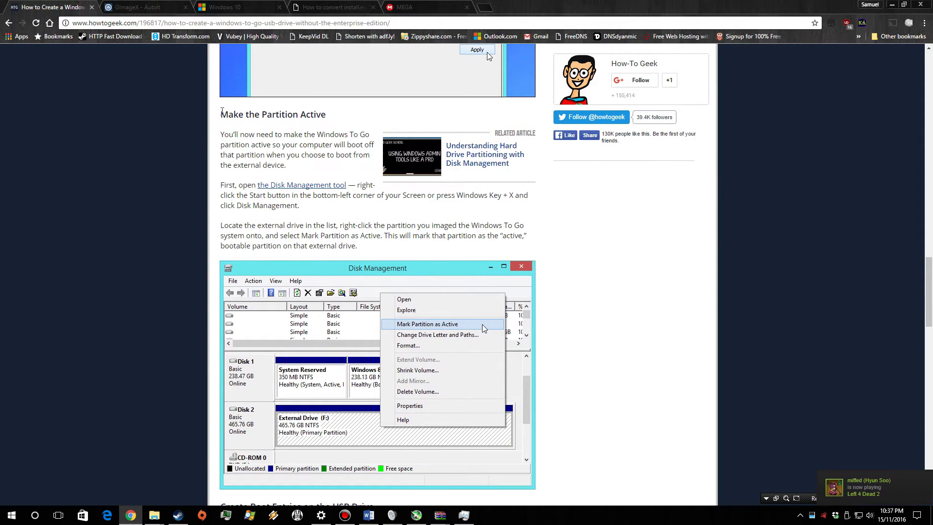
scroll(211, 151, "down", 1)
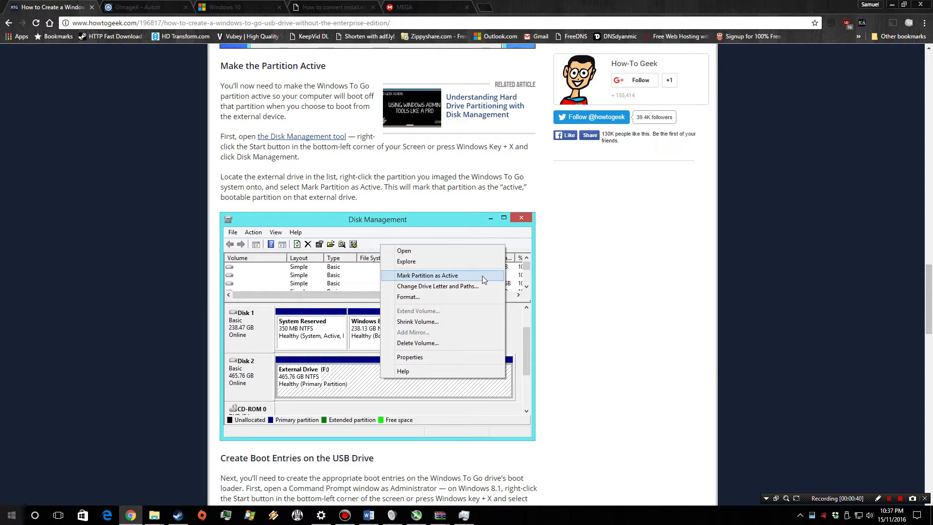
- Launch Disk Management and select the (H:) partition on removable Disk 4
right_click(10, 515)
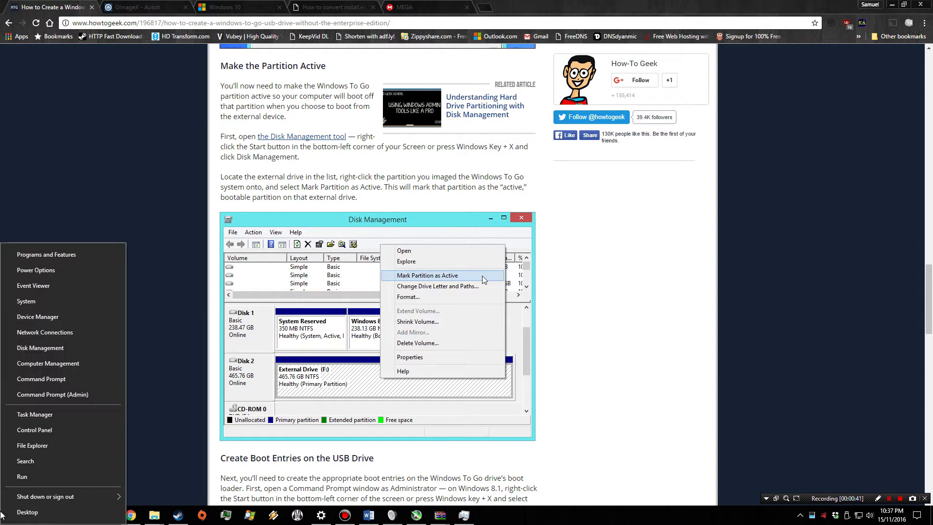
left_click(25, 353)
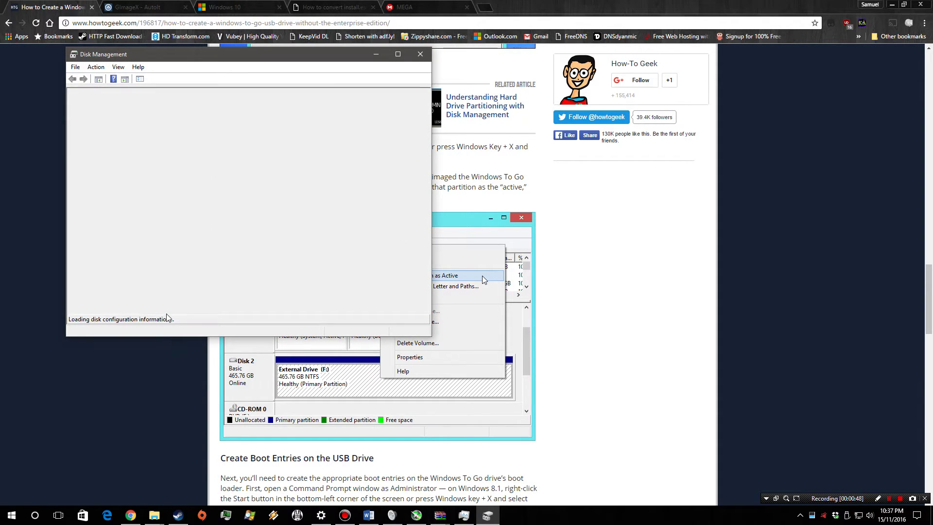
left_click_drag(430, 240, 428, 272)
left_click(133, 281)
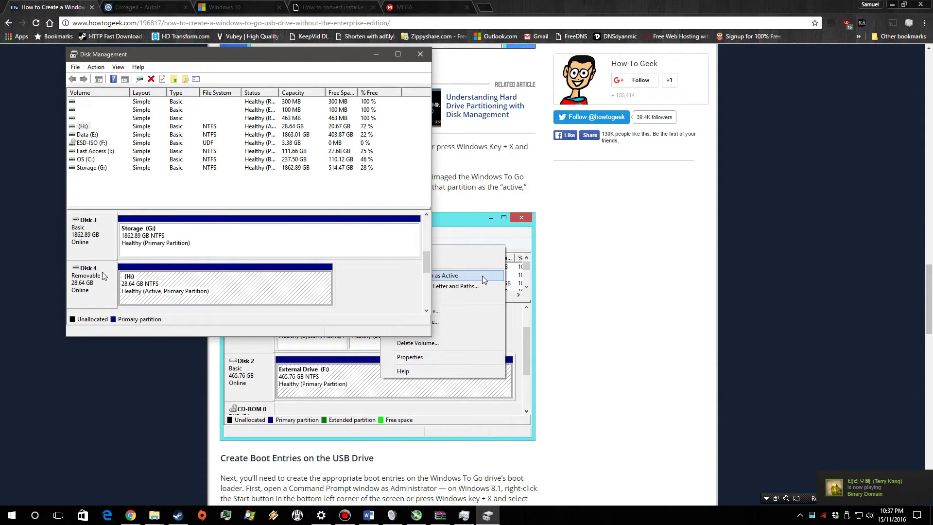
left_click(76, 286)
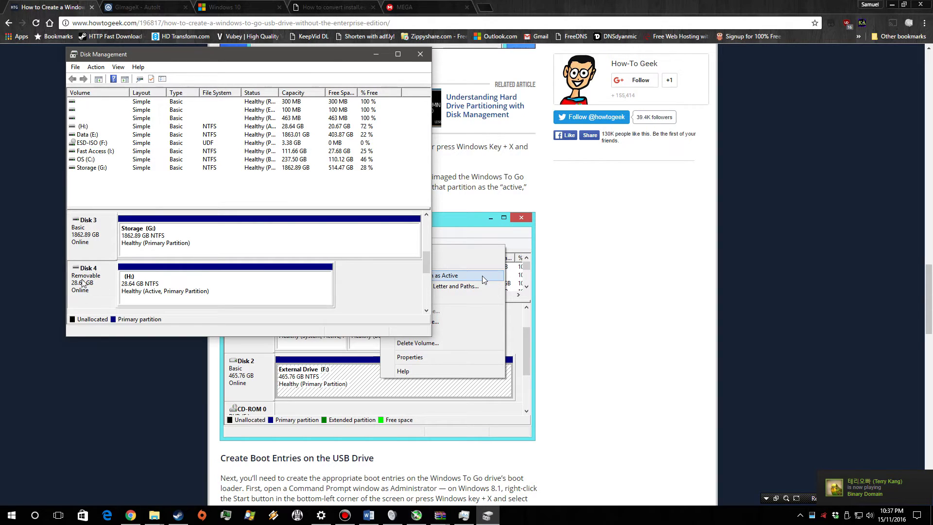
left_click(170, 287)
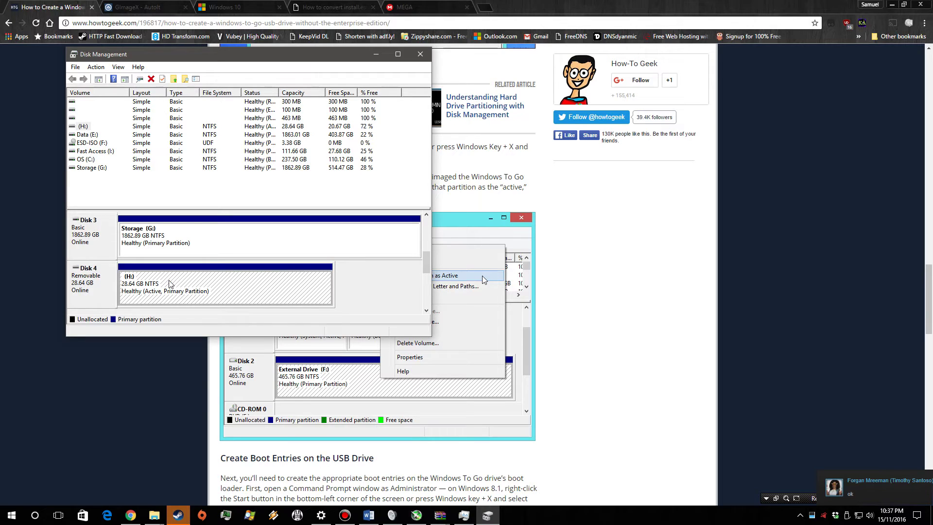
- Check whether the Mark Partition as Active option is available for the (H:) partition on Disk 4
right_click(170, 284)
left_click(176, 299)
right_click(172, 281)
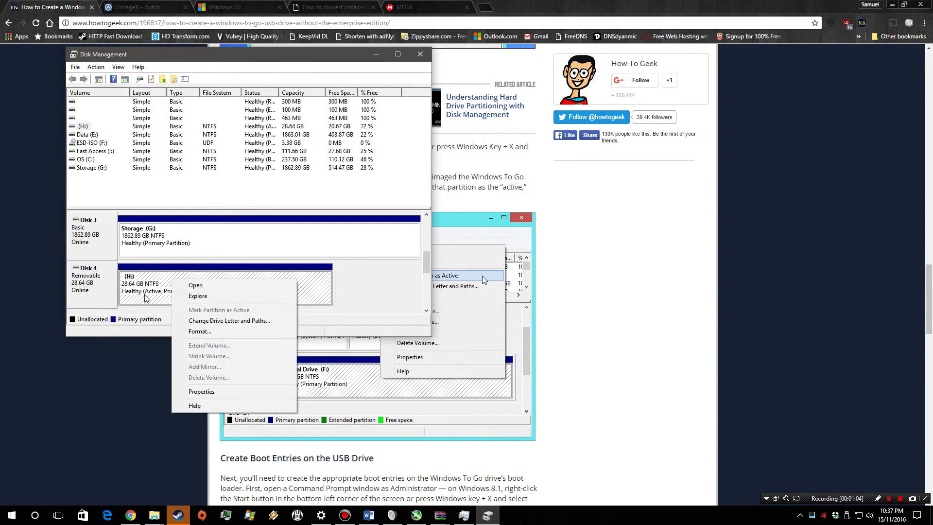
left_click(152, 298)
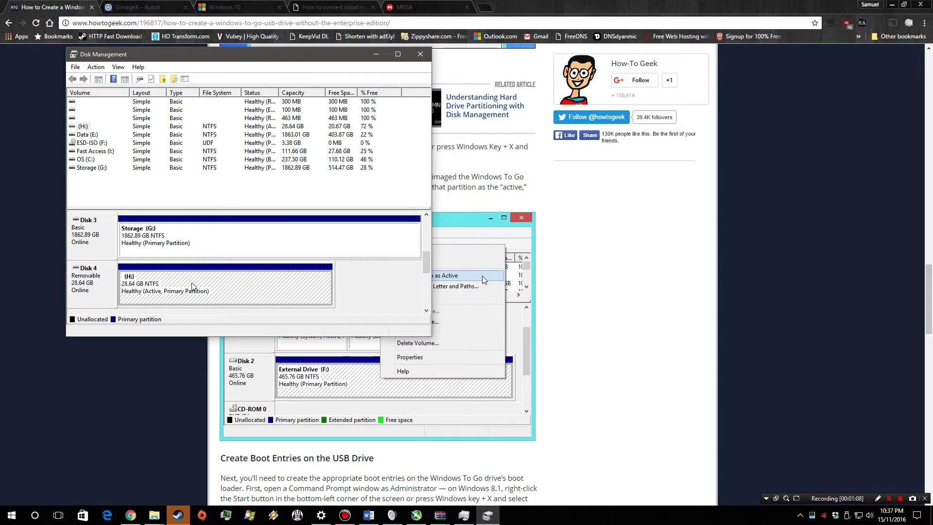
right_click(222, 287)
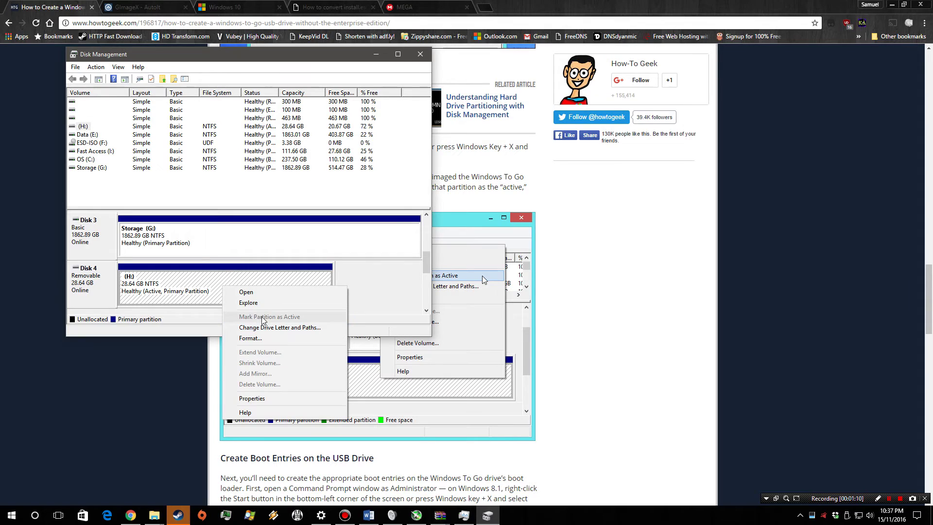
left_click(371, 306)
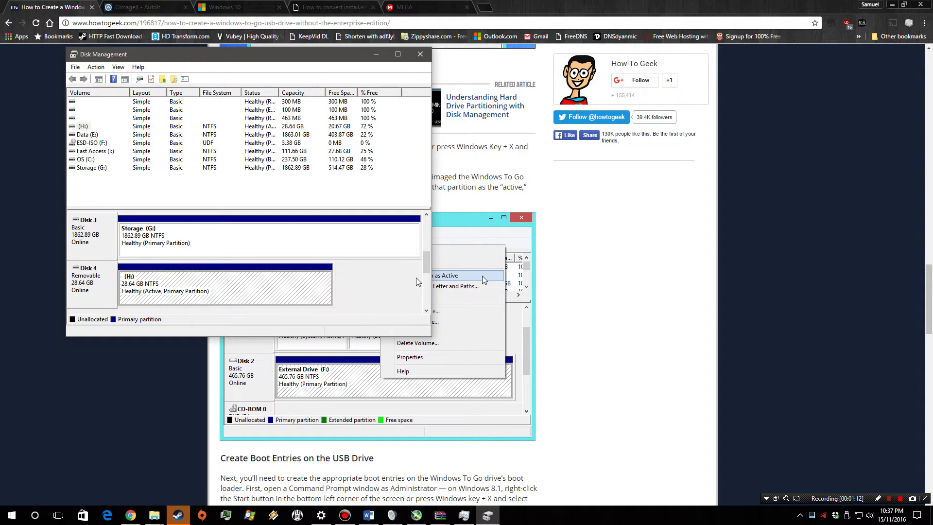
left_click_drag(426, 268, 427, 268)
- Launch Command Prompt as administrator and start diskpart
key("super")
type("cmd")
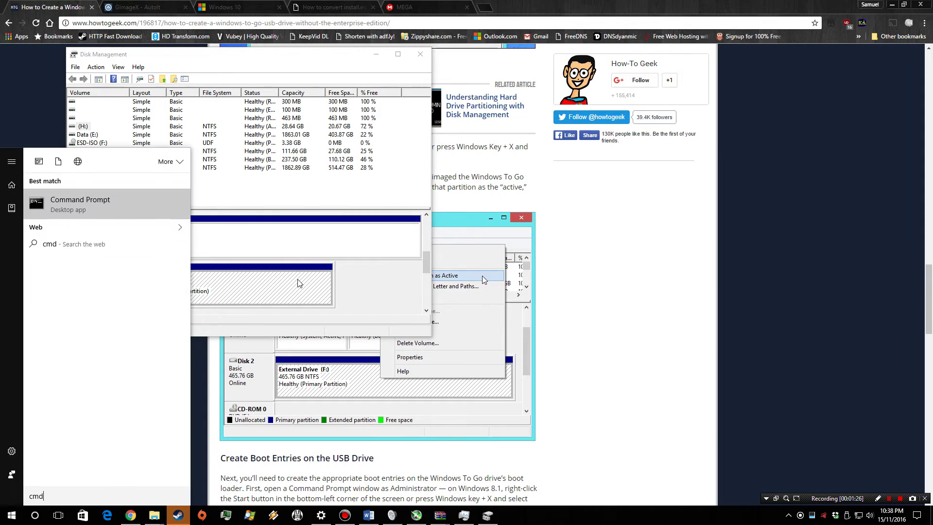
right_click(103, 219)
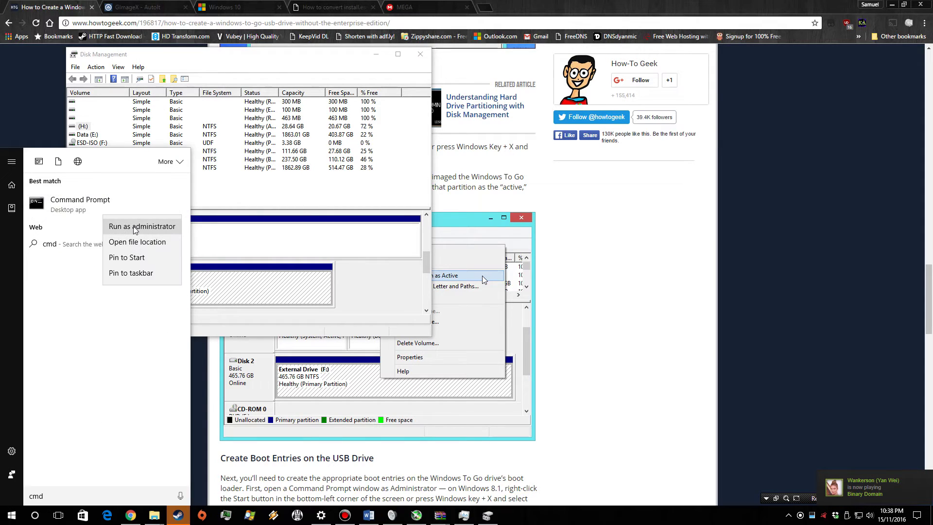
left_click(138, 227)
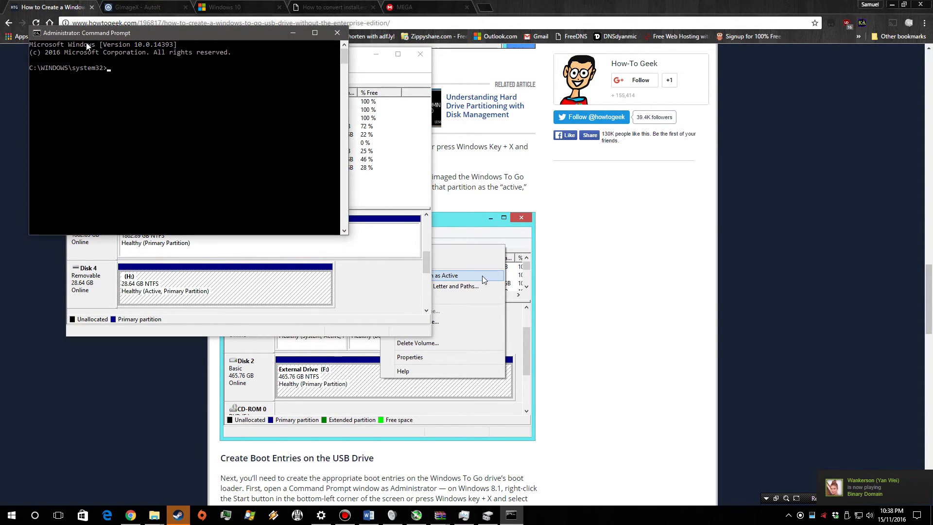
type("diskpart")
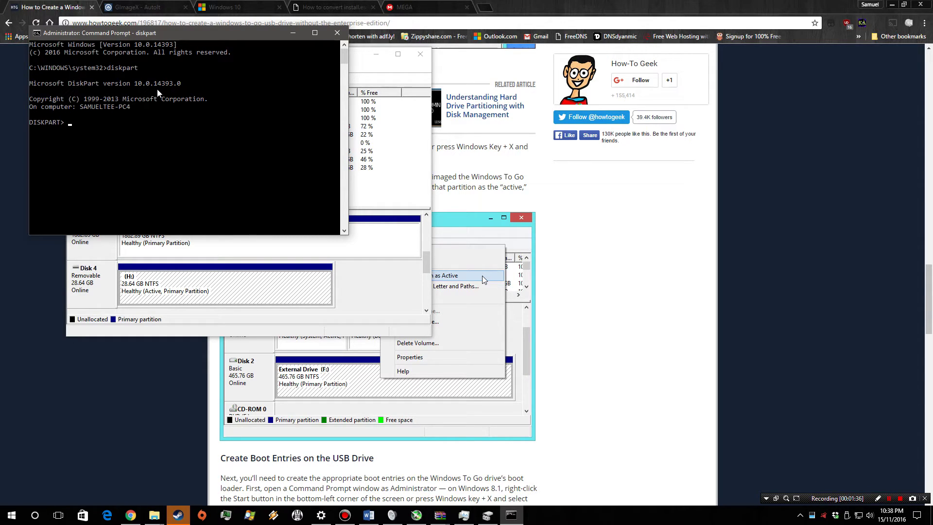
- List the disks in DiskPart and select disk 4
type("list disk")
key("Return")
type("sel")
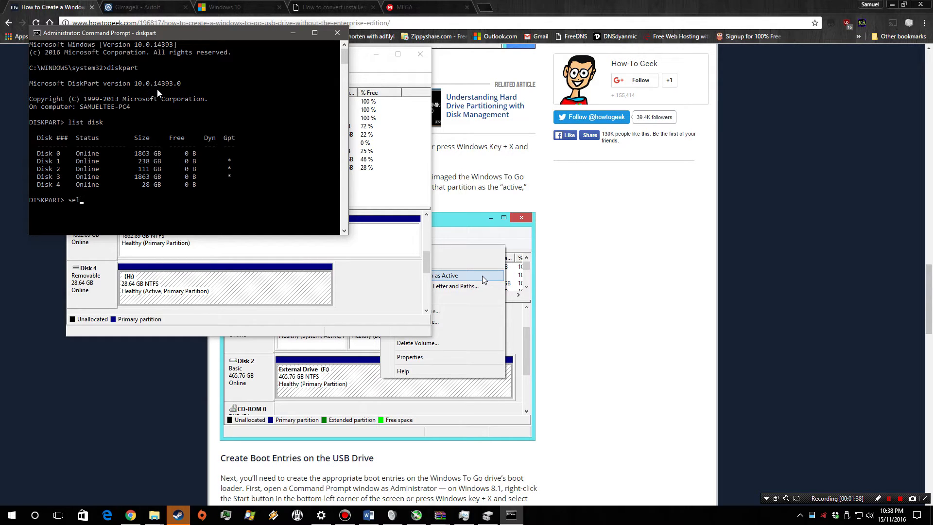
type("ect disk 4")
key("Return")
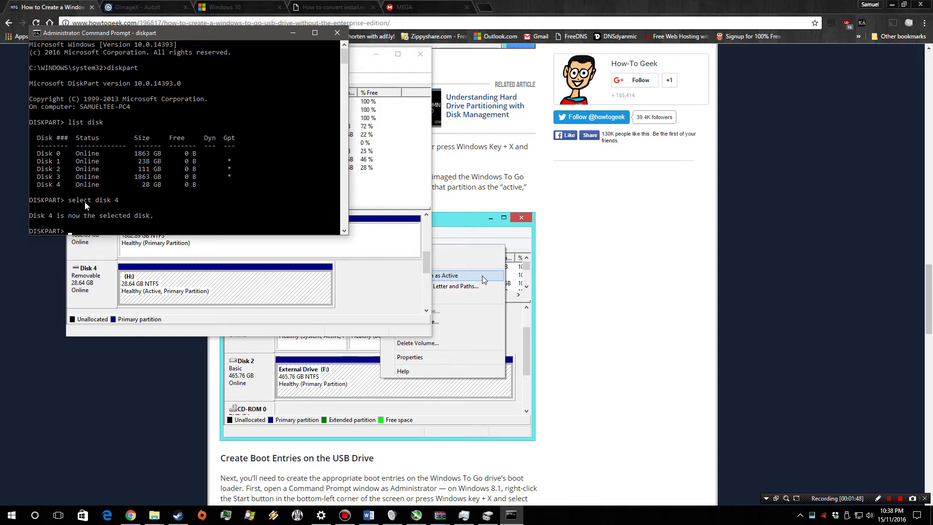
- List the partitions on disk 4 in DiskPart and select partition 1
type("list pariti")
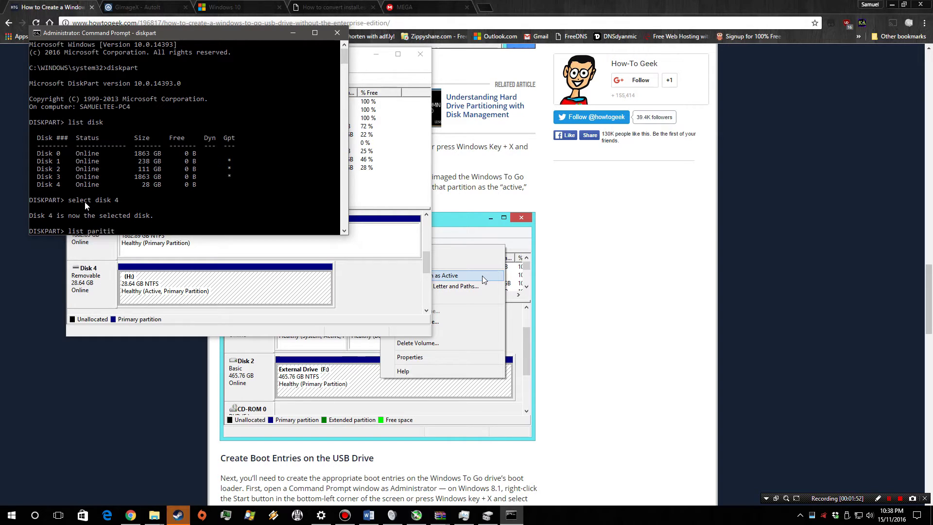
type("t")
type("ion")
key("Return")
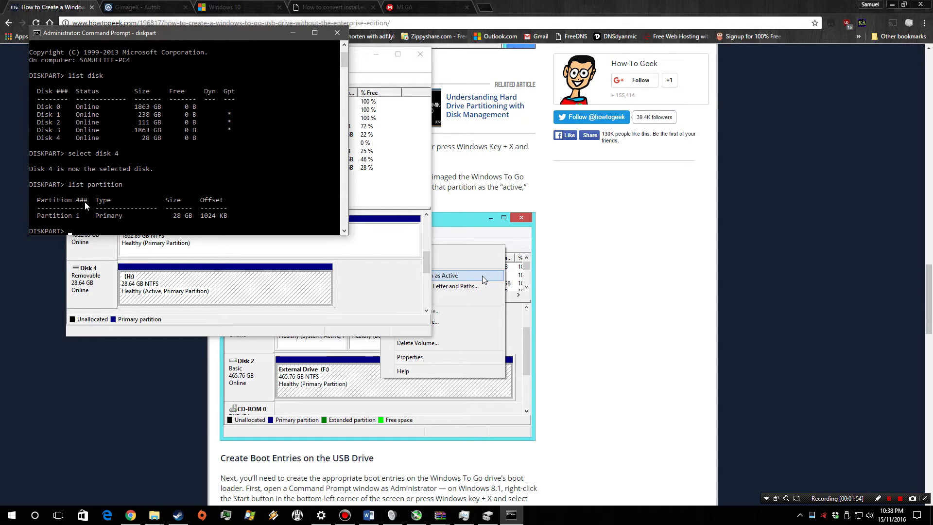
type("s")
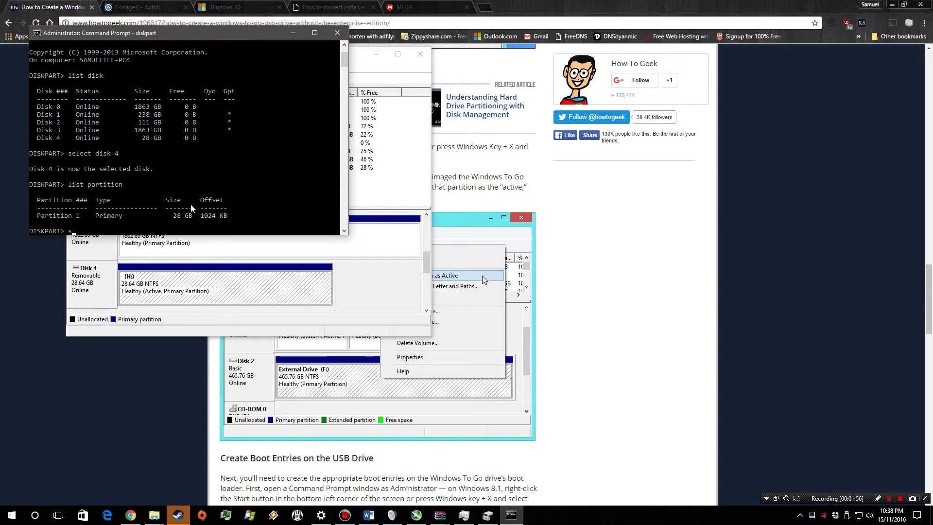
type("elect partition 1")
key("Return")
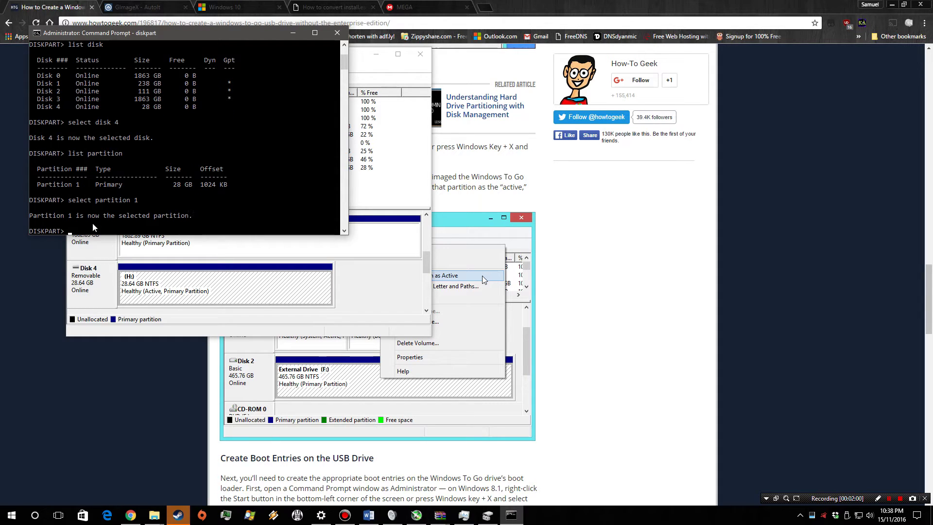
- List the partitions again to check the selection and mark partition 1 as active
type("li")
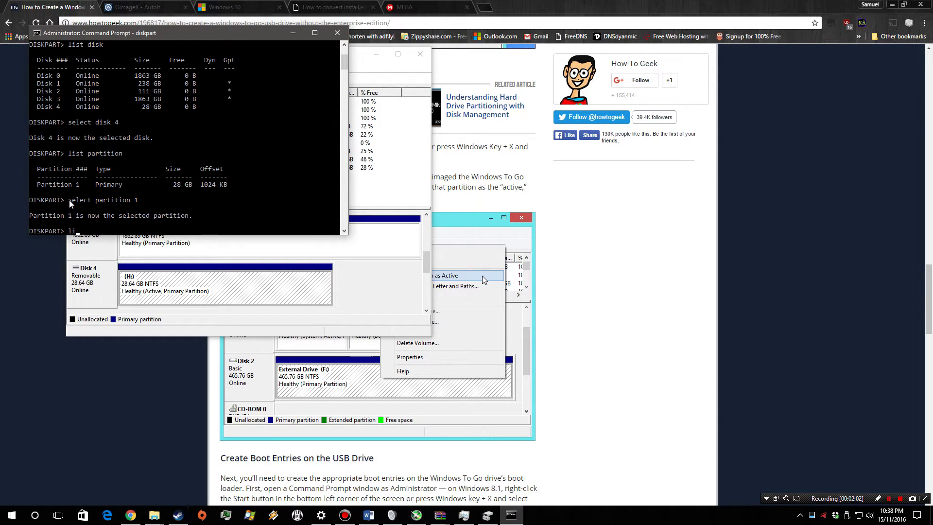
key("BackSpace")
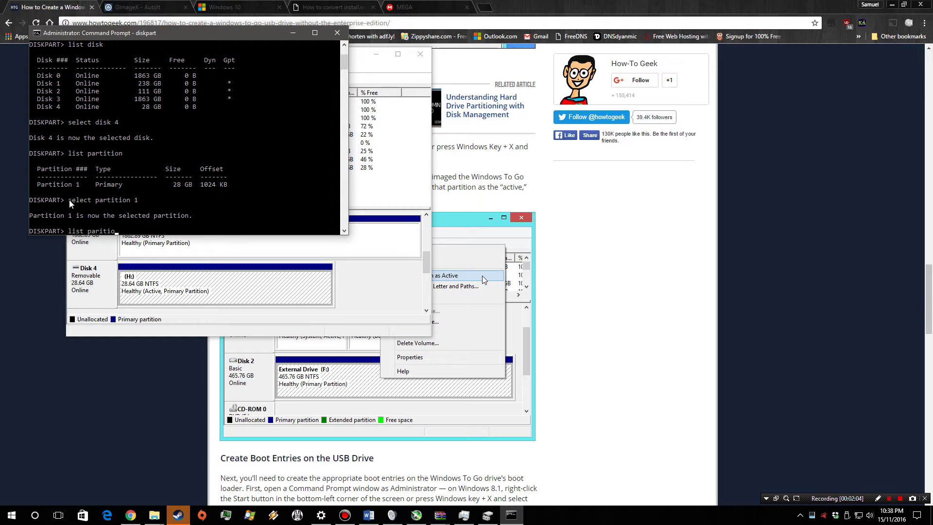
key("Return")
type("list partiti")
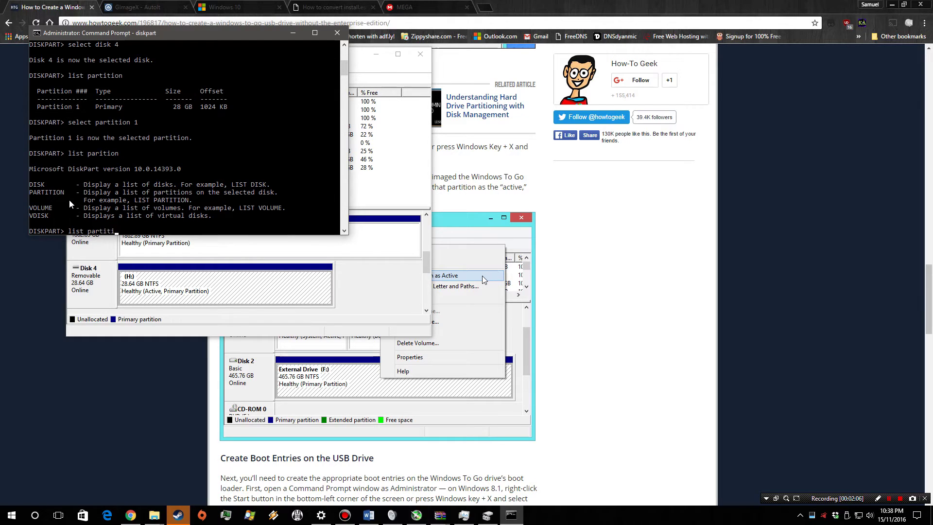
type("on")
key("Return")
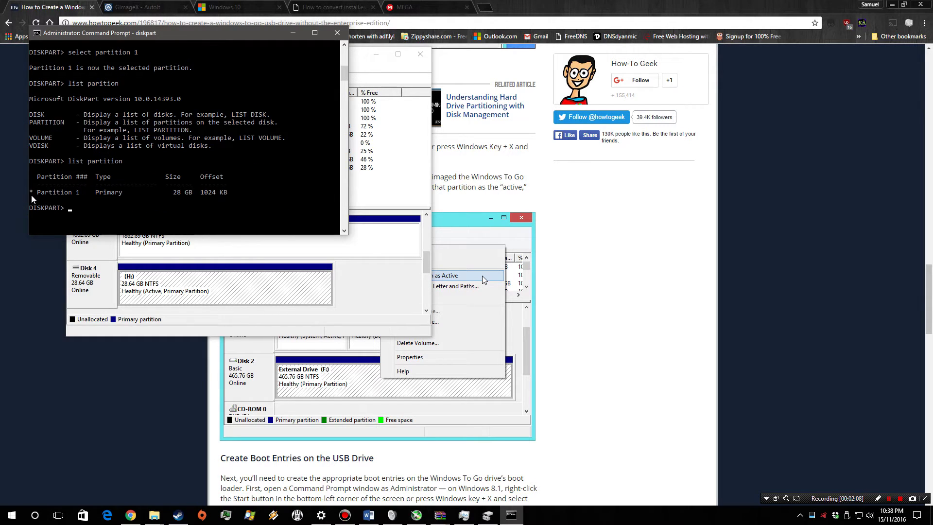
type("active")
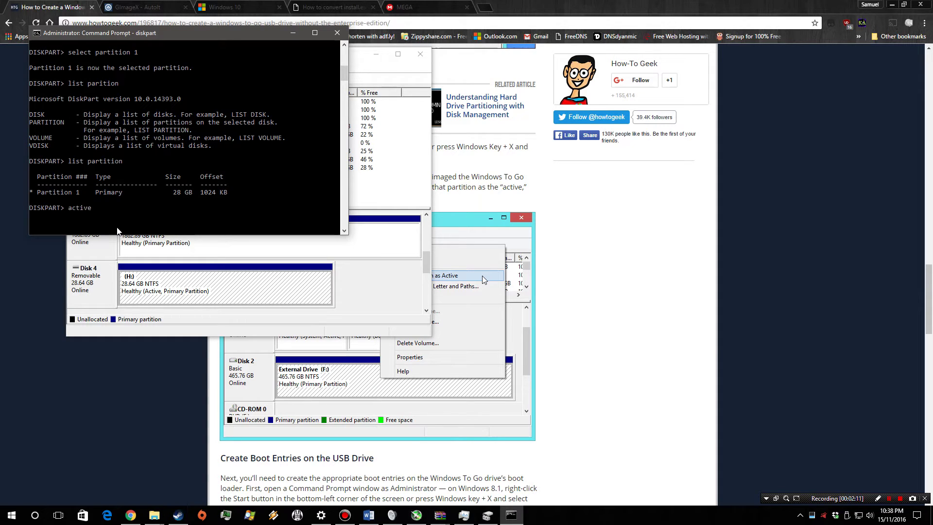
key("Return")
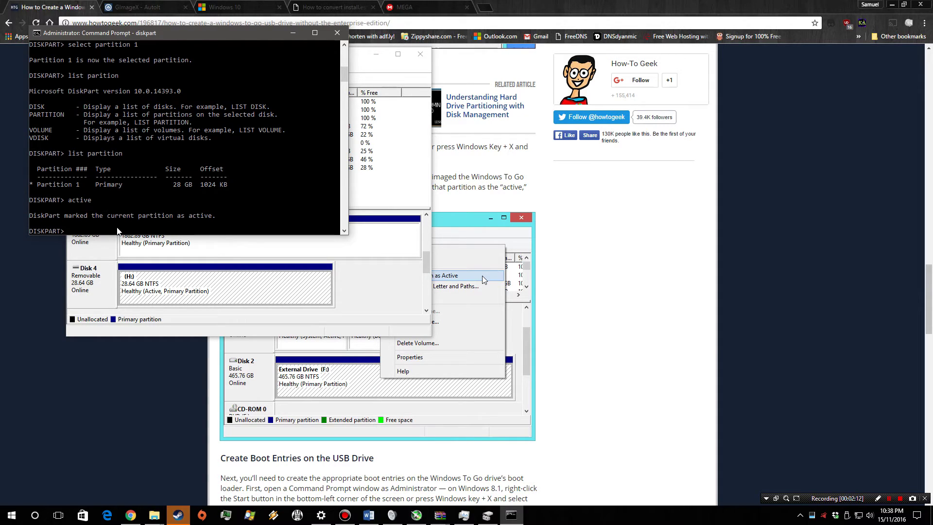
- Check the (H:) partition in Disk Management, and exit both DiskPart and Command Prompt
left_click(187, 282)
right_click(147, 285)
left_click(27, 201)
left_click(170, 282)
left_click(43, 217)
type("exit")
key("Return")
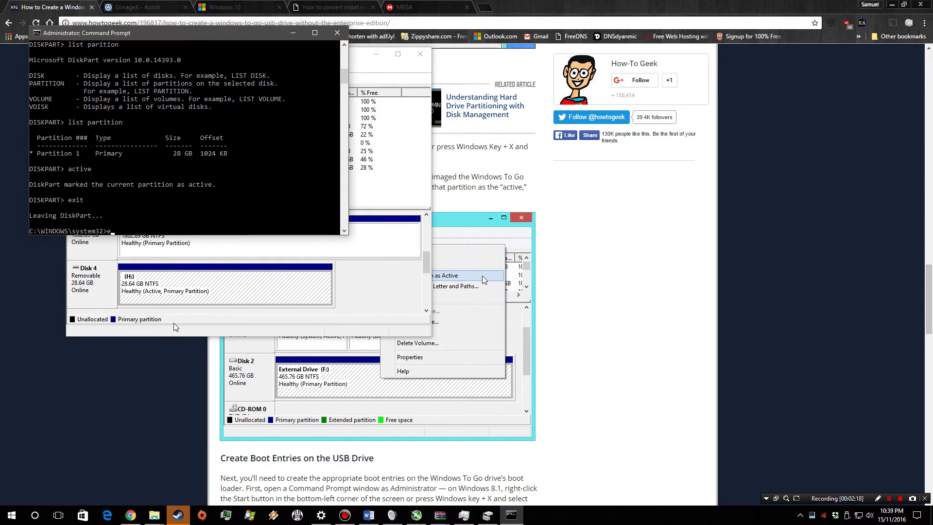
type("exit")
key("Return")
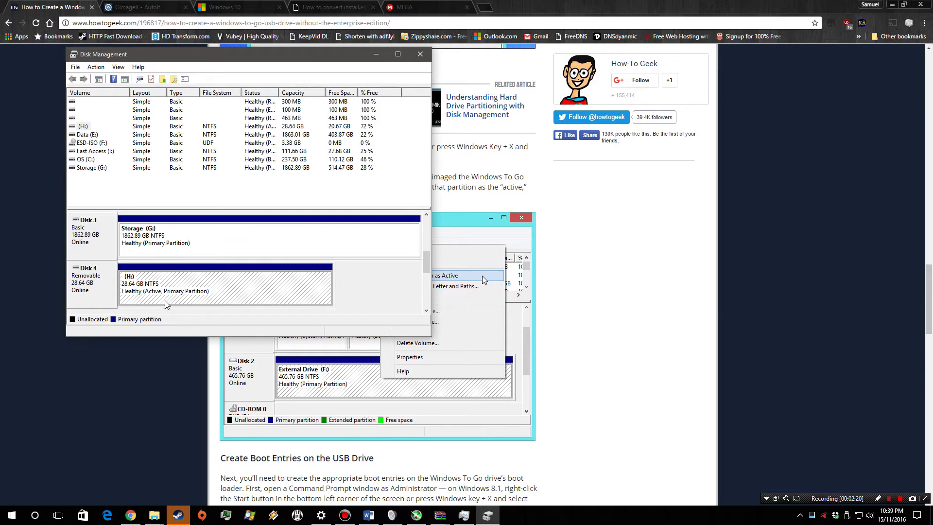
- Minimize Disk Management and read the guide's section on creating boot entries on the USB drive
left_click(376, 54)
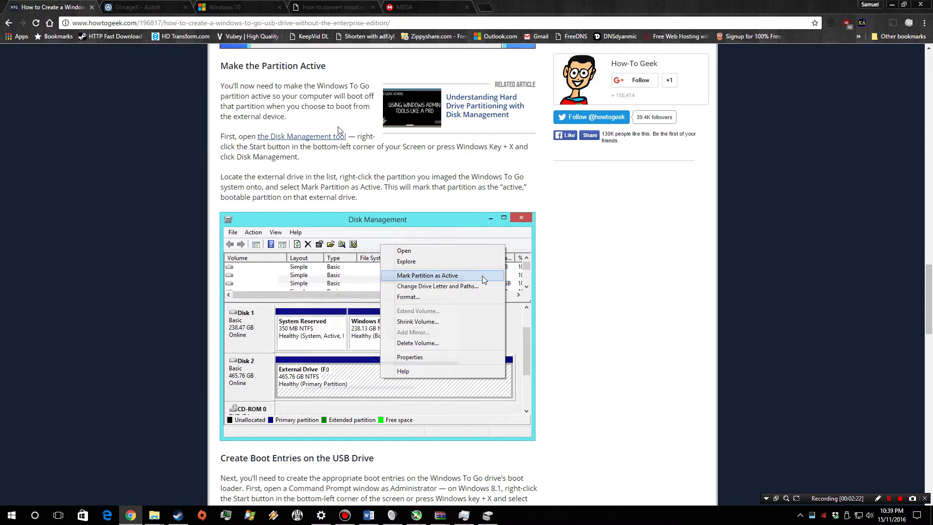
scroll(226, 234, "down", 2)
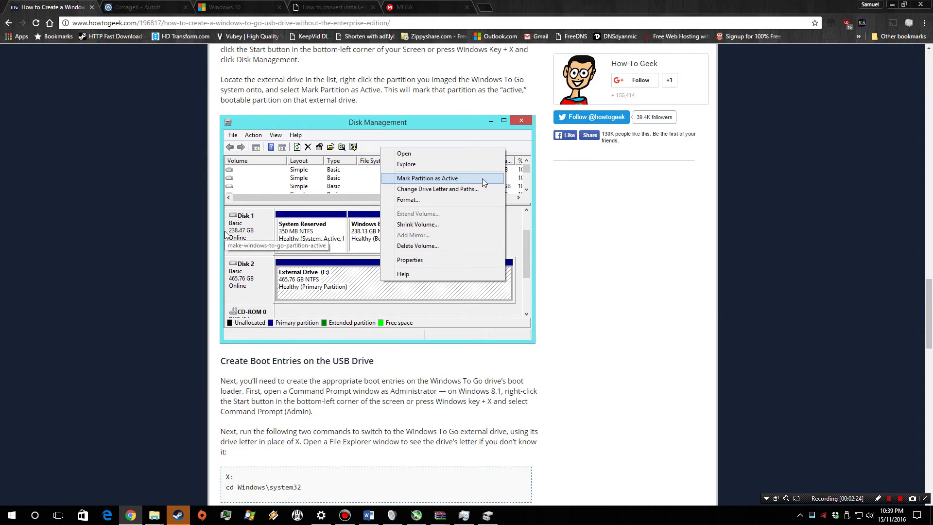
scroll(226, 234, "down", 3)
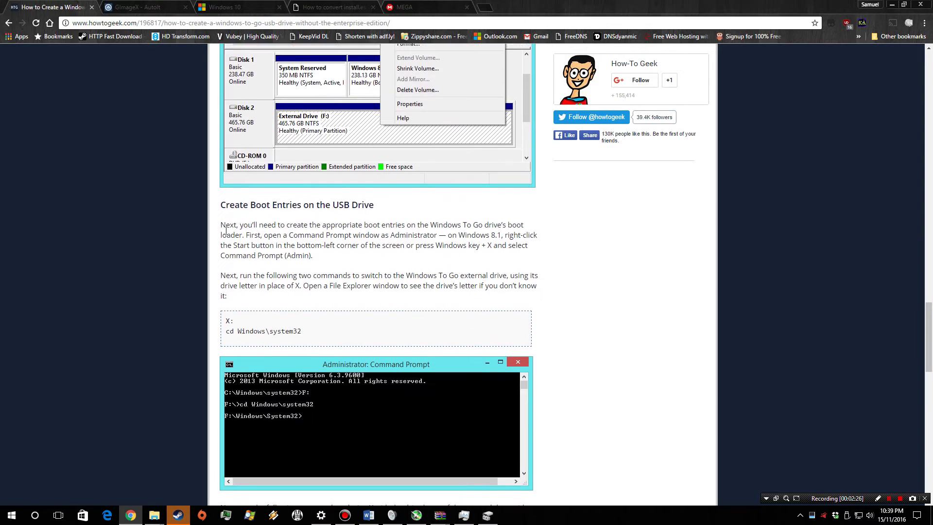
scroll(226, 231, "down", 2)
left_click_drag(221, 138, 267, 189)
left_click(319, 228)
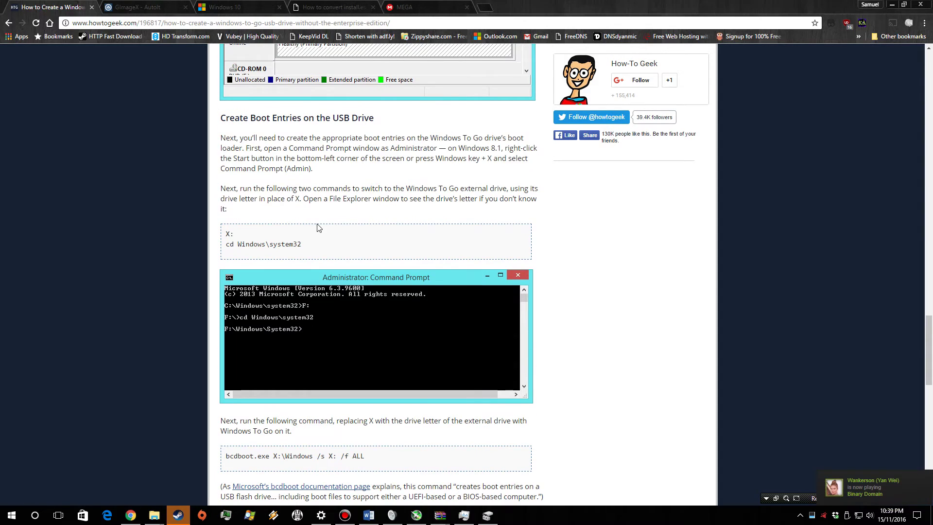
- Launch Command Prompt as administrator and place its window beside the guide's commands
key("super")
type("cmd")
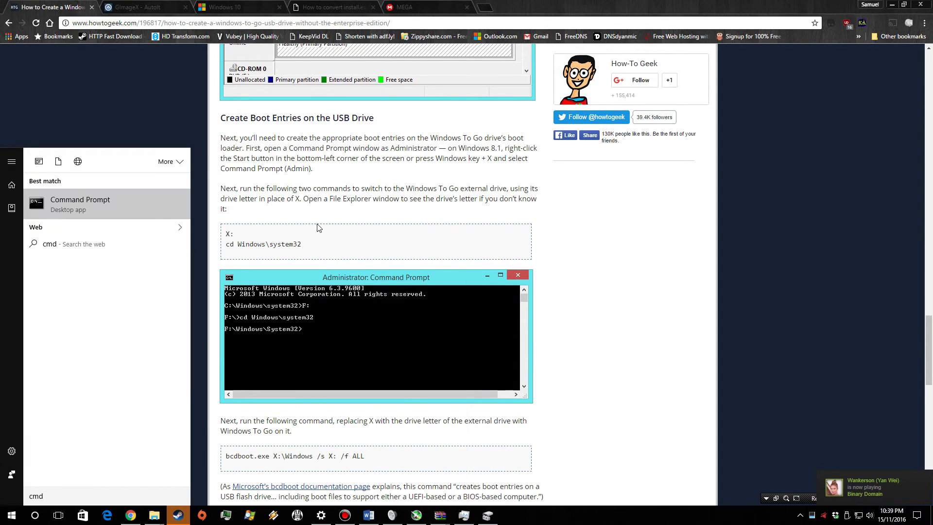
right_click(130, 201)
left_click(143, 213)
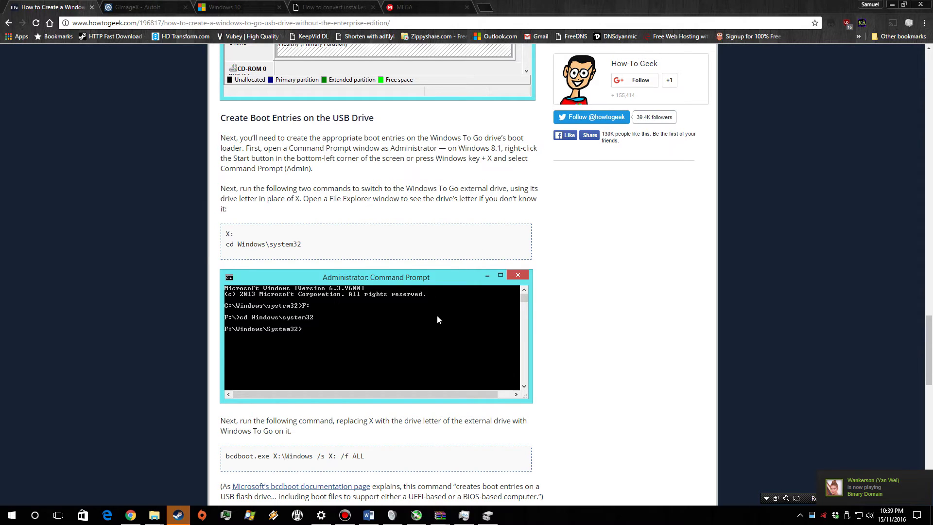
left_click_drag(180, 58, 594, 136)
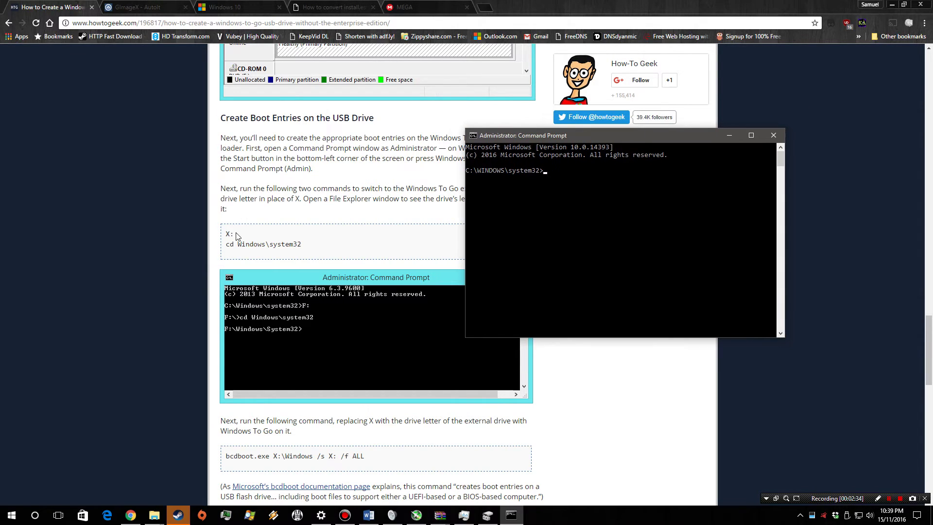
left_click_drag(529, 135, 494, 134)
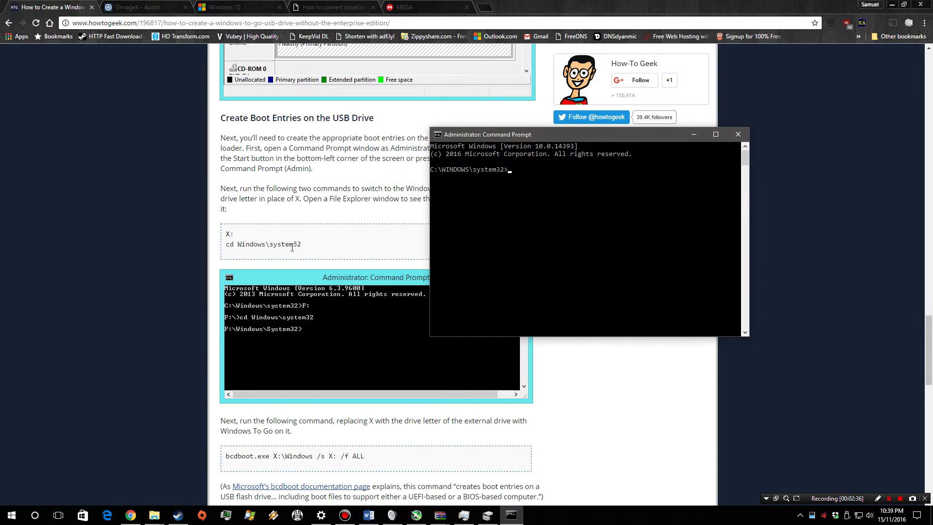
- Check the USB drive's letter in File Explorer and switch Command Prompt to drive H:
left_click(12, 514)
left_click(11, 447)
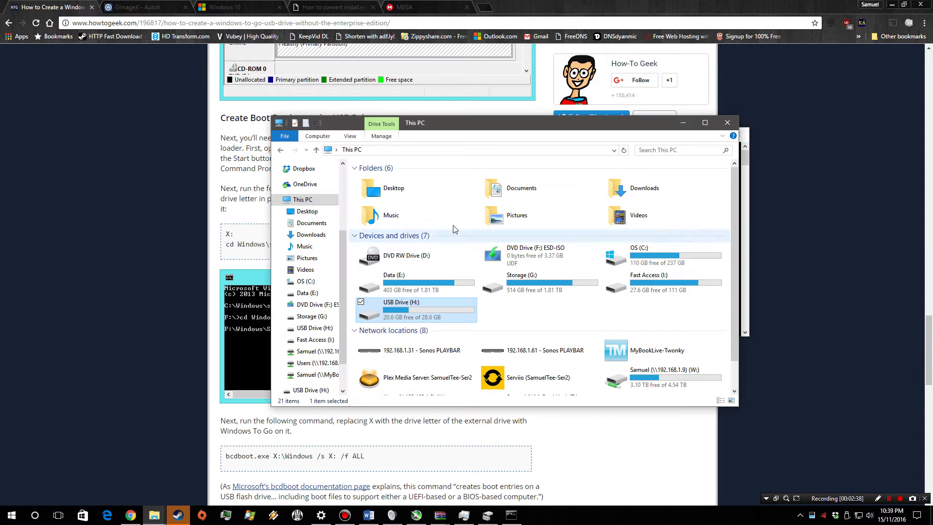
left_click_drag(457, 128, 232, 123)
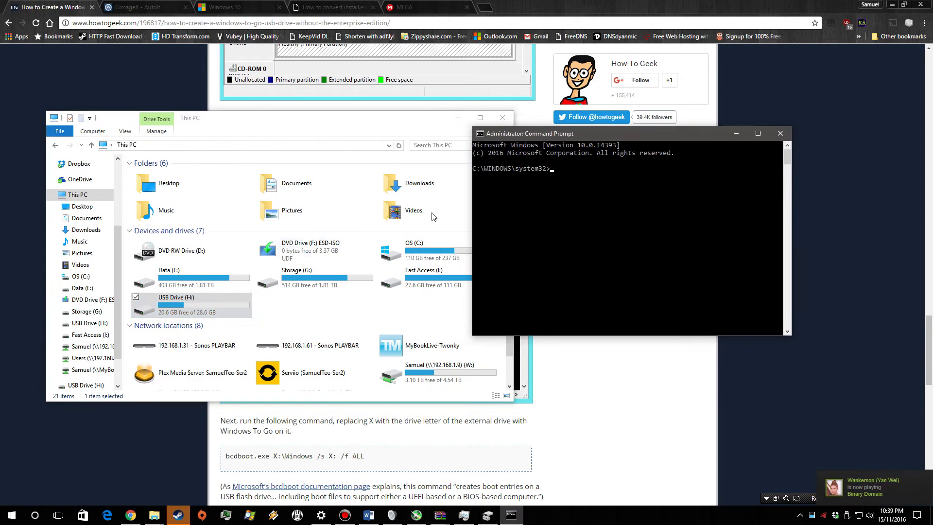
left_click(203, 314)
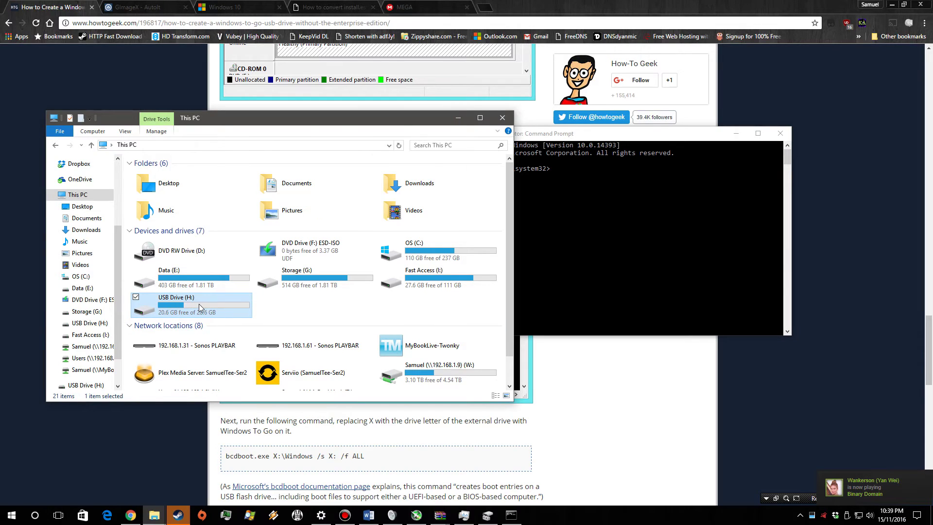
double_click(194, 306)
left_click(132, 146)
left_click_drag(292, 117, 259, 108)
left_click(620, 241)
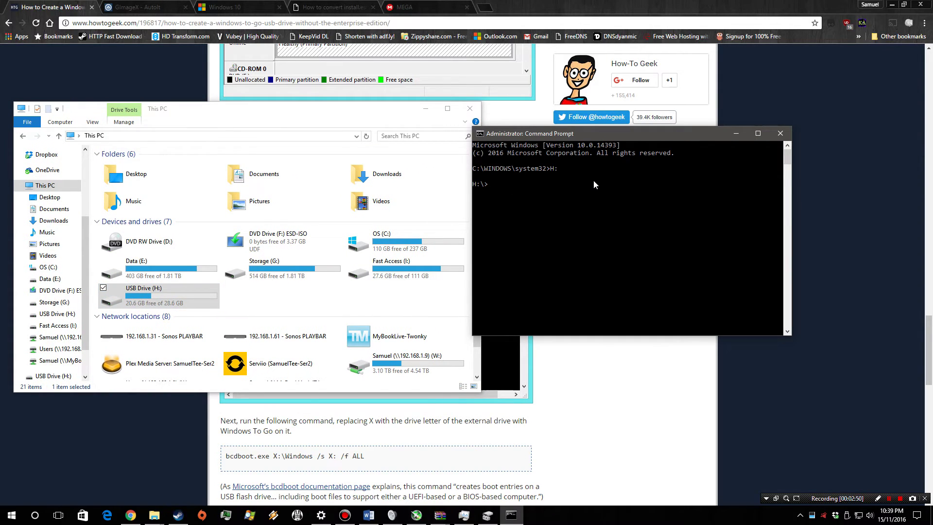
- Show the contents of USB Drive (H:) in File Explorer and change the Command Prompt directory to Windows\system32
double_click(146, 294)
left_click_drag(163, 115, 187, 141)
left_click(557, 246)
type("cd Wind")
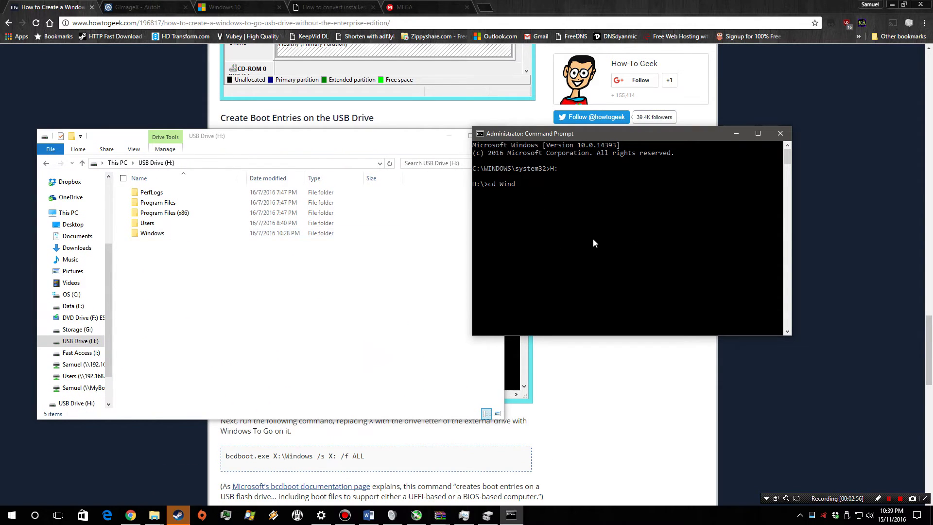
type("ows\\system32")
key("Return")
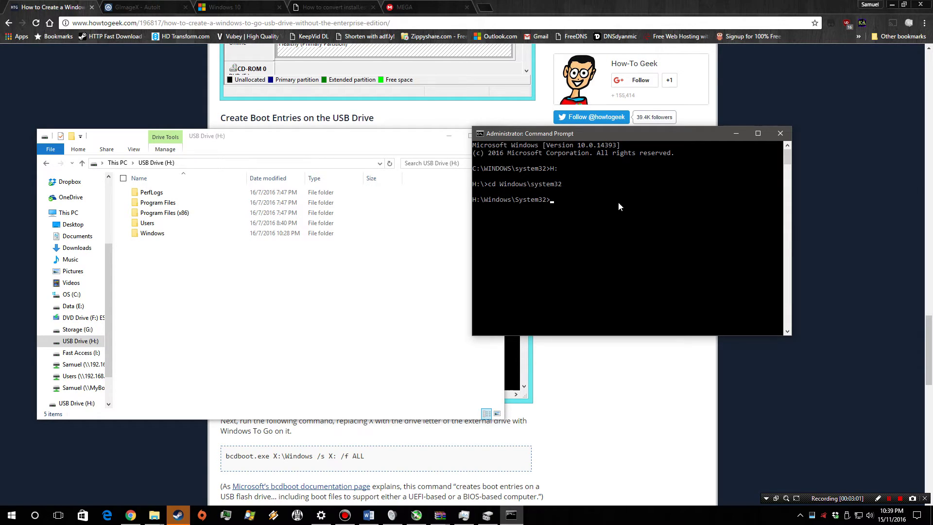
- Create the boot files on the USB drive by running bcdboot.exe H:\Windows /s H: /f ALL, following the guide
left_click(448, 136)
scroll(319, 298, "down", 1)
scroll(319, 299, "down", 4)
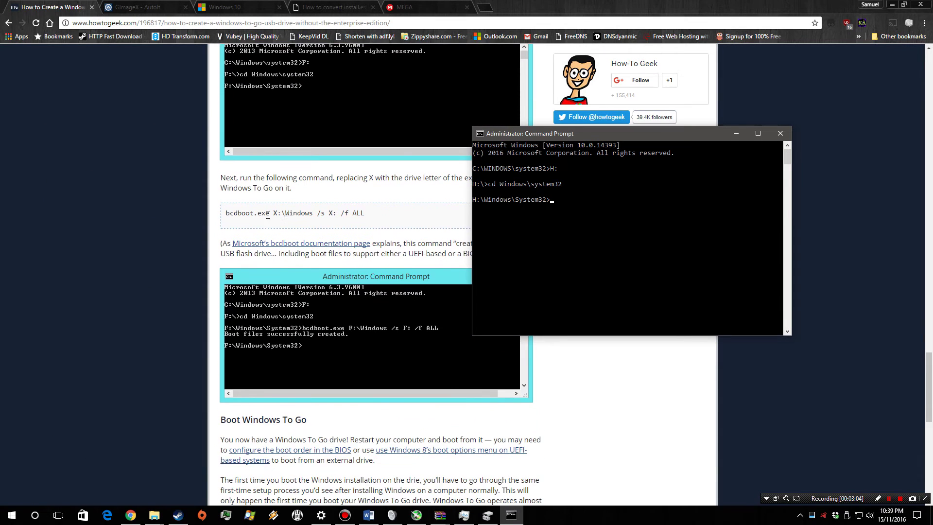
left_click_drag(513, 136, 595, 130)
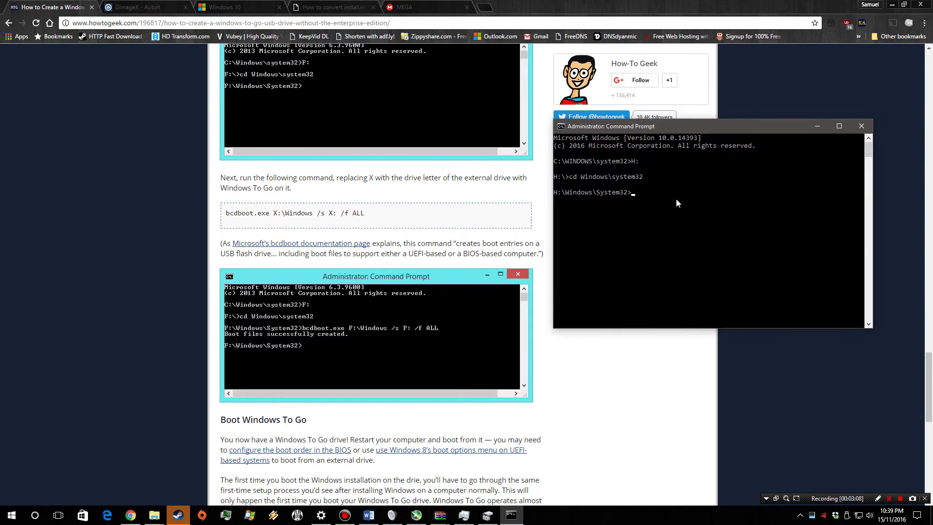
type("bcdboot.exe ")
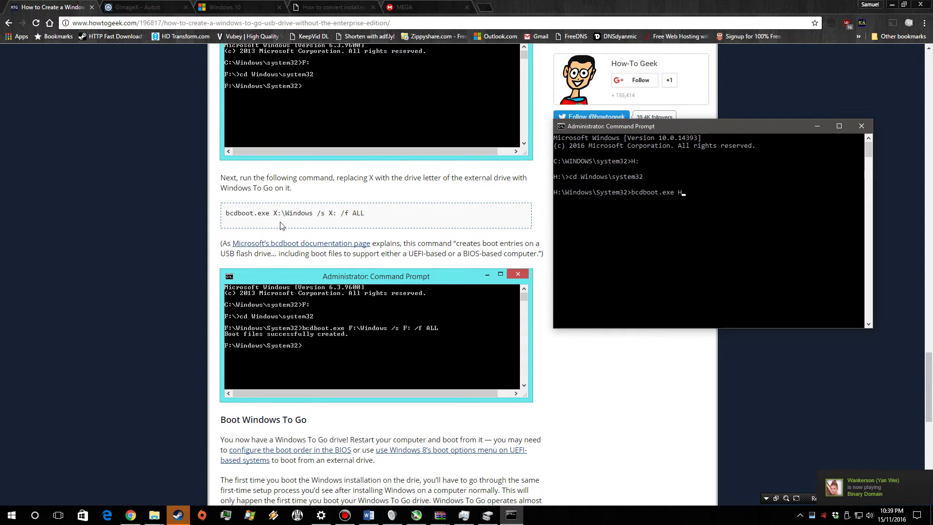
type("H:\\Windows /s H:")
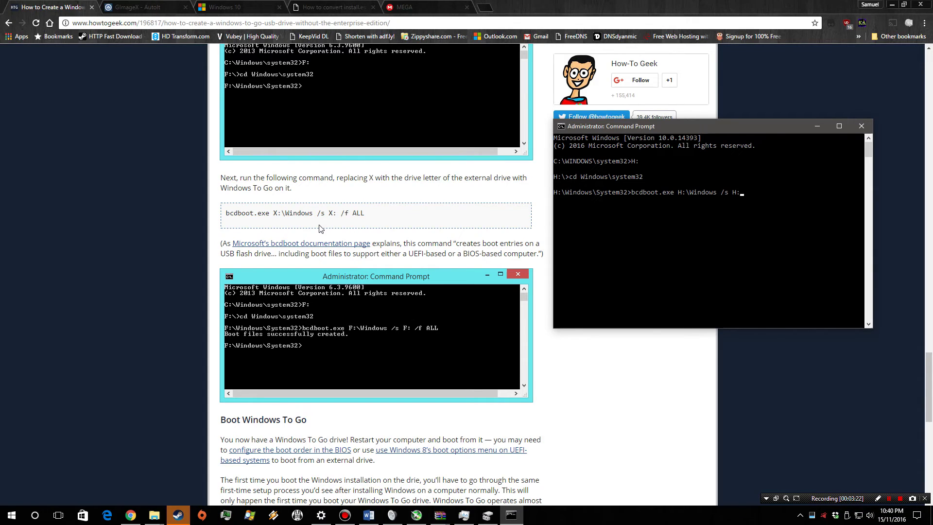
type(" /f ALL")
key("Return")
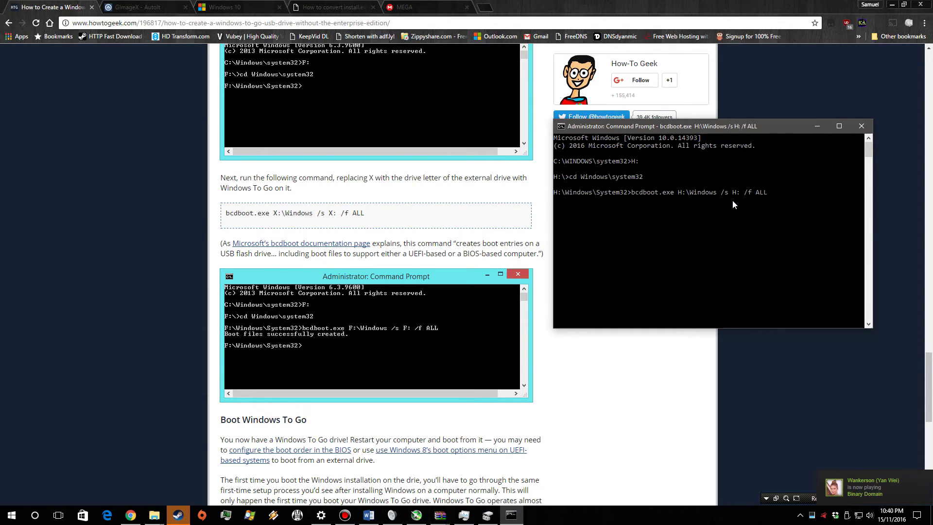
- Open a File Explorer window on This PC and select USB Drive (H:)
key("super")
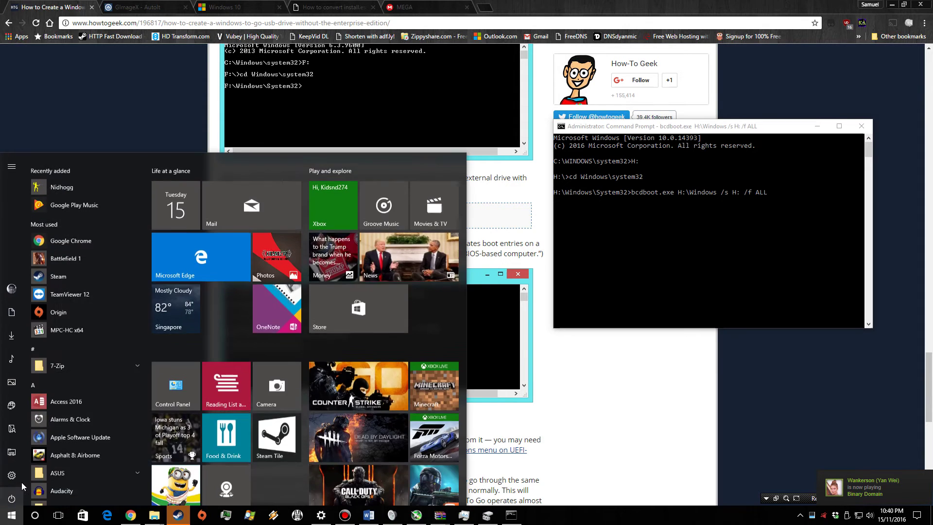
key("Escape")
key("super+e")
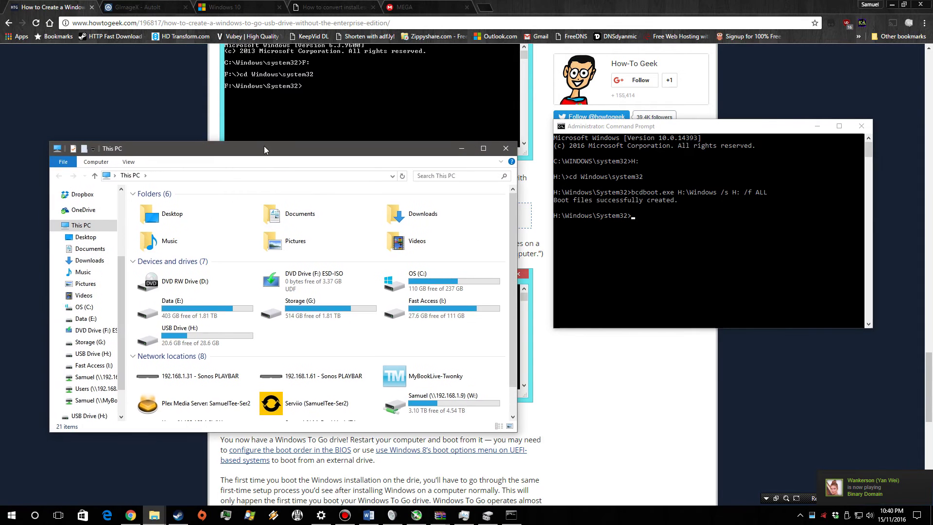
left_click(561, 256)
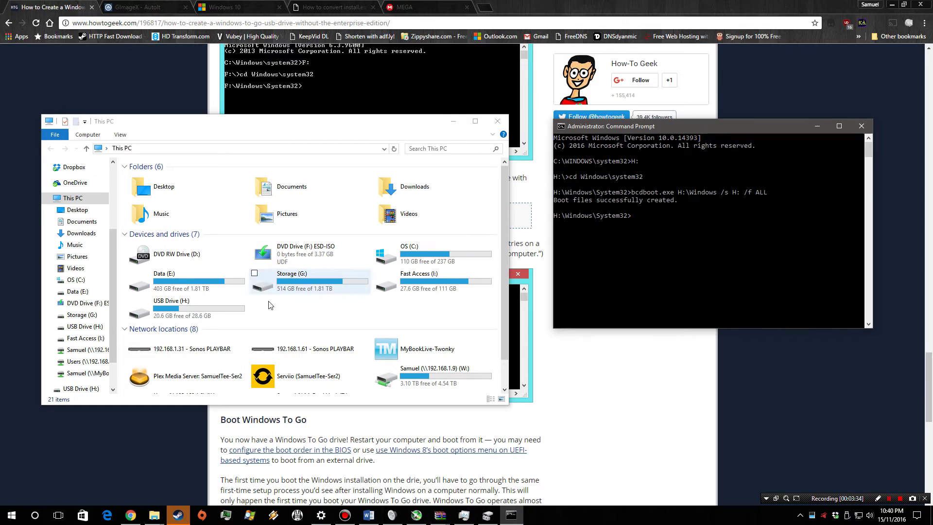
left_click(238, 310)
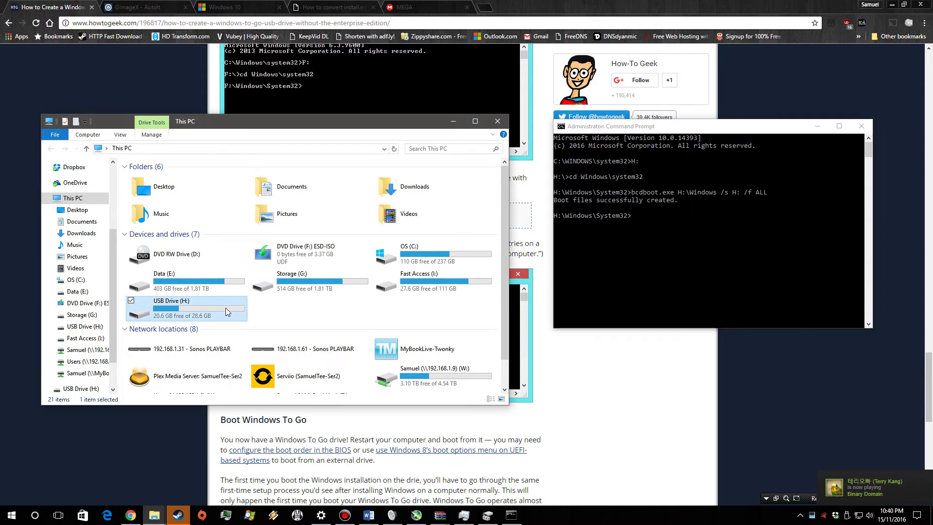
- Inspect the EFI folder on USB Drive (H:), including its Boot and Microsoft\Boot subfolders, and return to the drive's root
double_click(226, 307)
key("ctrl+a")
left_click(212, 243)
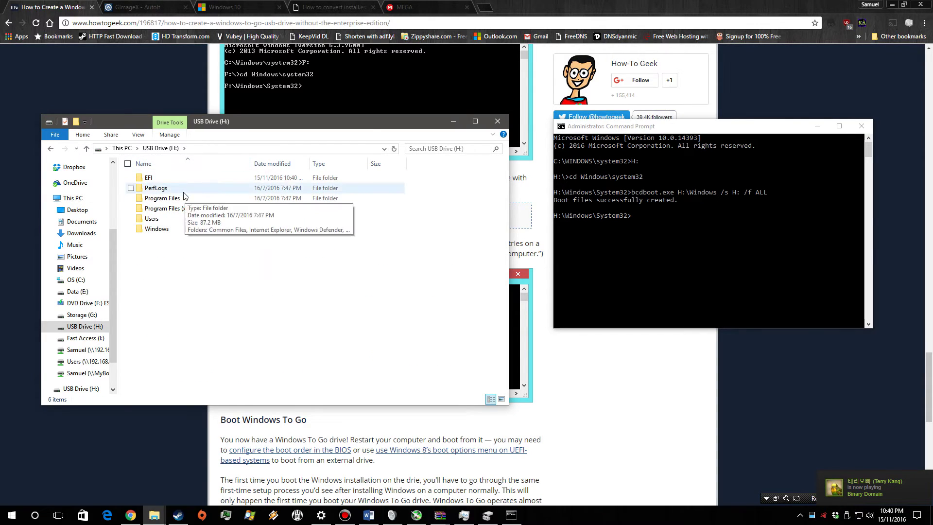
double_click(160, 181)
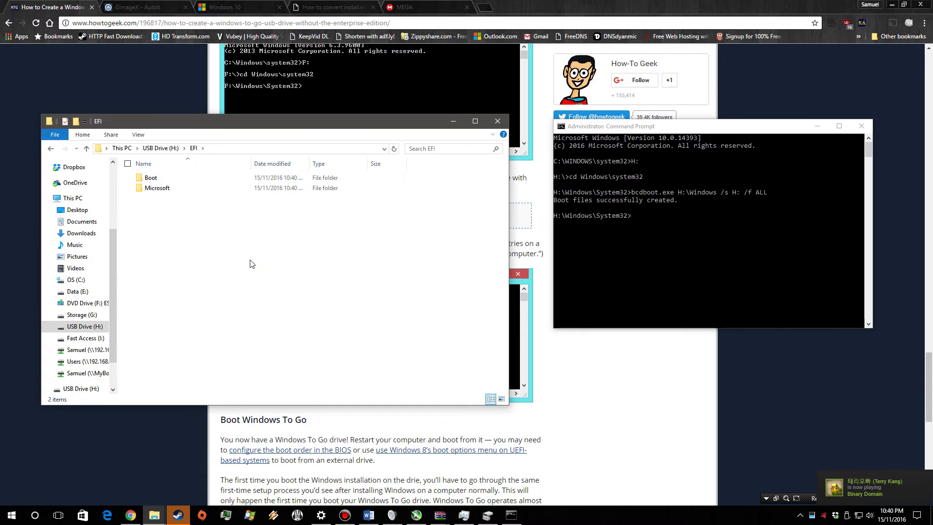
double_click(168, 177)
left_click(193, 148)
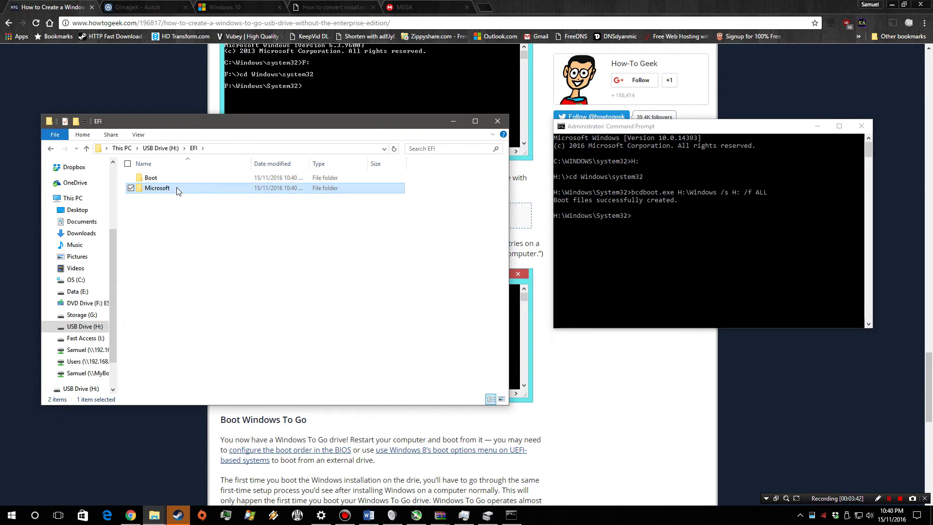
double_click(180, 189)
double_click(180, 184)
left_click(160, 149)
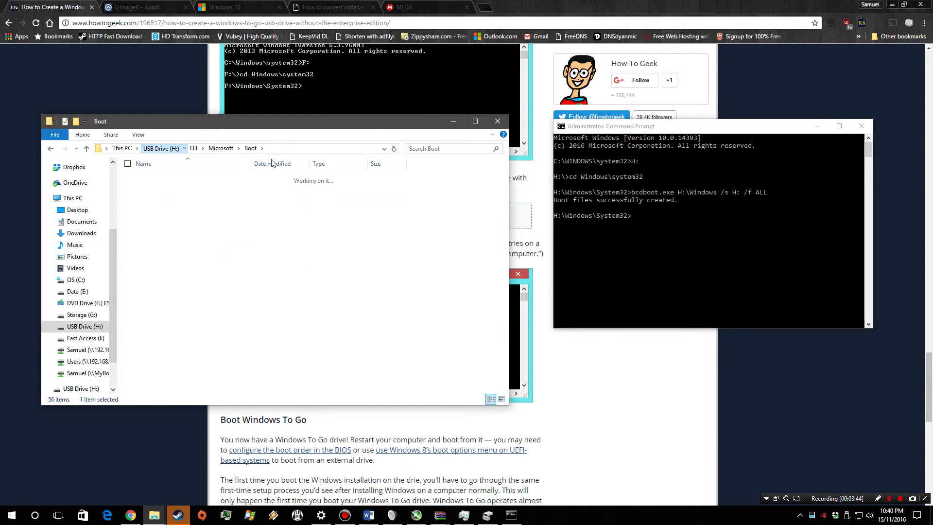
- Exit the Command Prompt session with the exit command and close the USB Drive (H:) File Explorer window
left_click(680, 240)
type("exit")
key("Return")
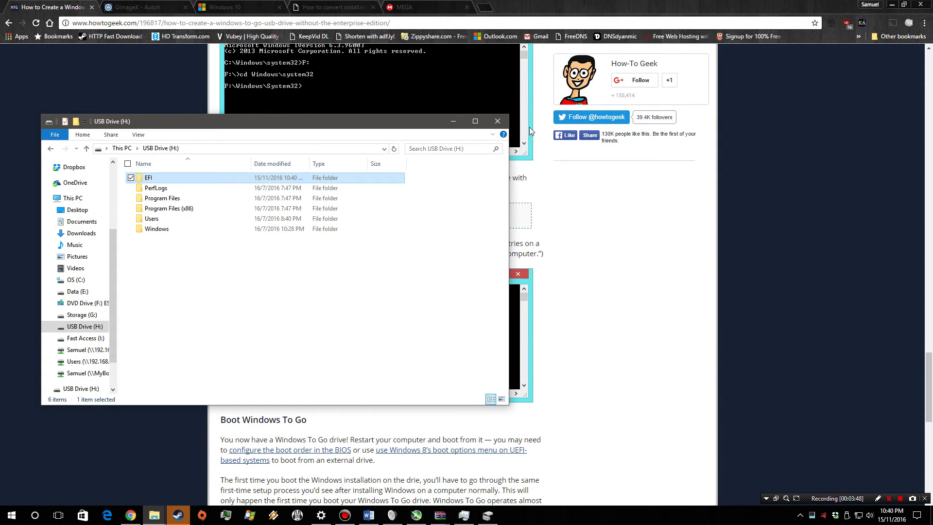
left_click(498, 121)
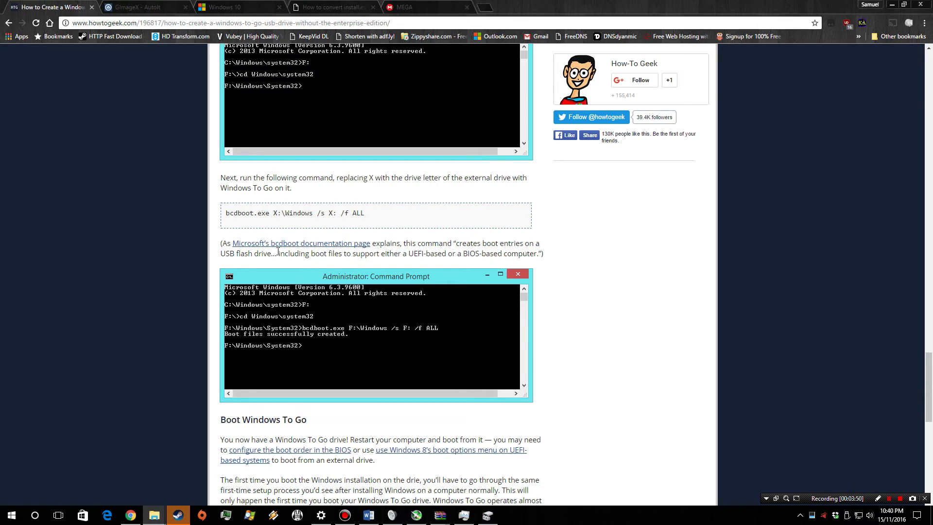